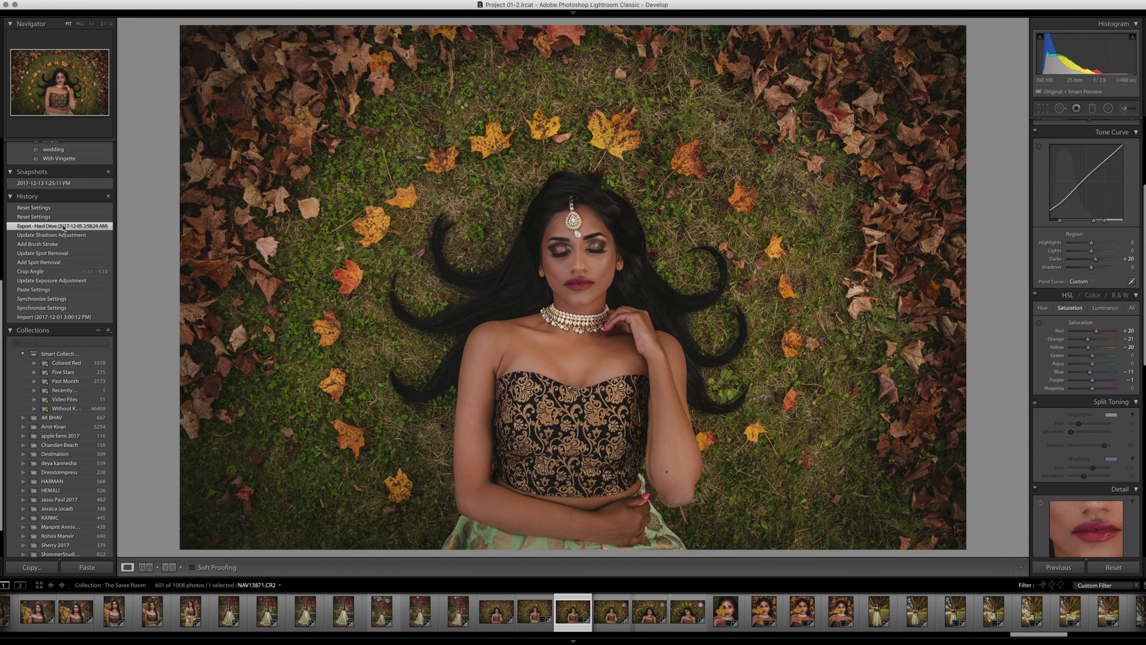
Reset the photo's develop settings and apply the user preset basic2
left_click(1114, 567)
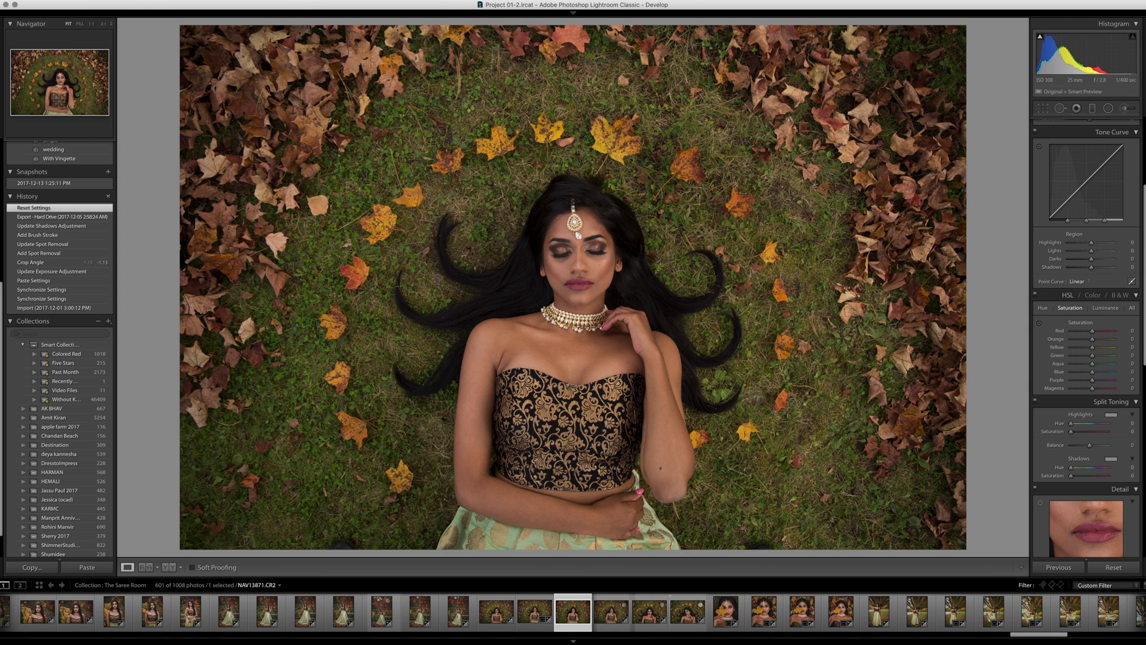
scroll(60, 239, "up", 5)
left_click(33, 197)
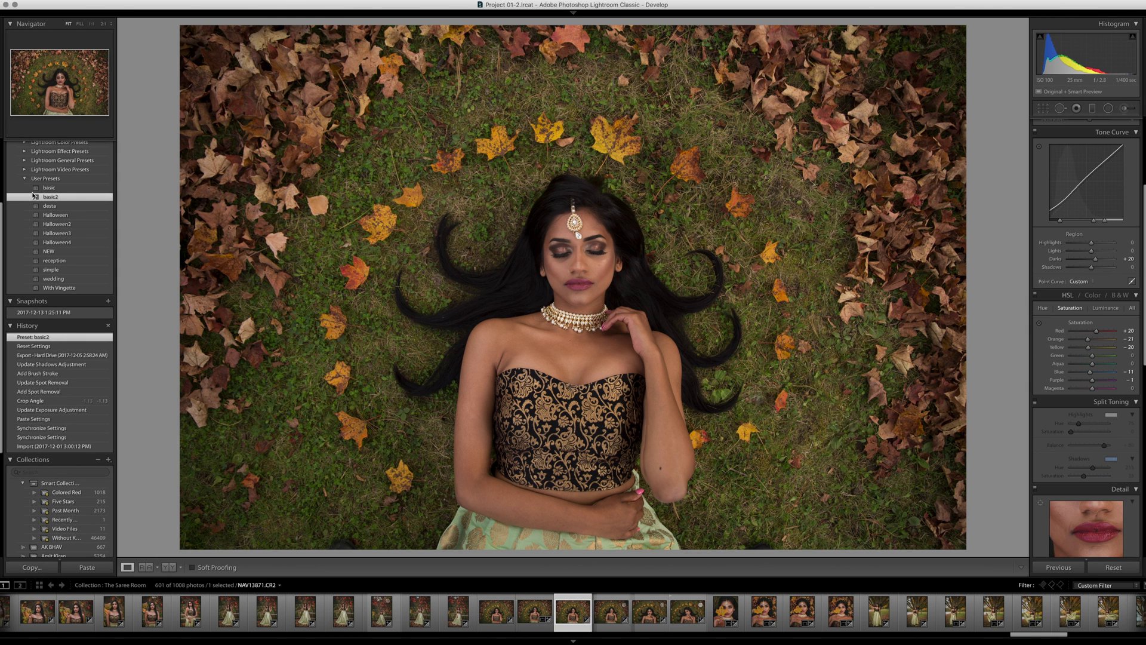
Heal the distracting spots along the photo's bottom edge on both sides of the skirt, sampling clean grass nearby
key("q")
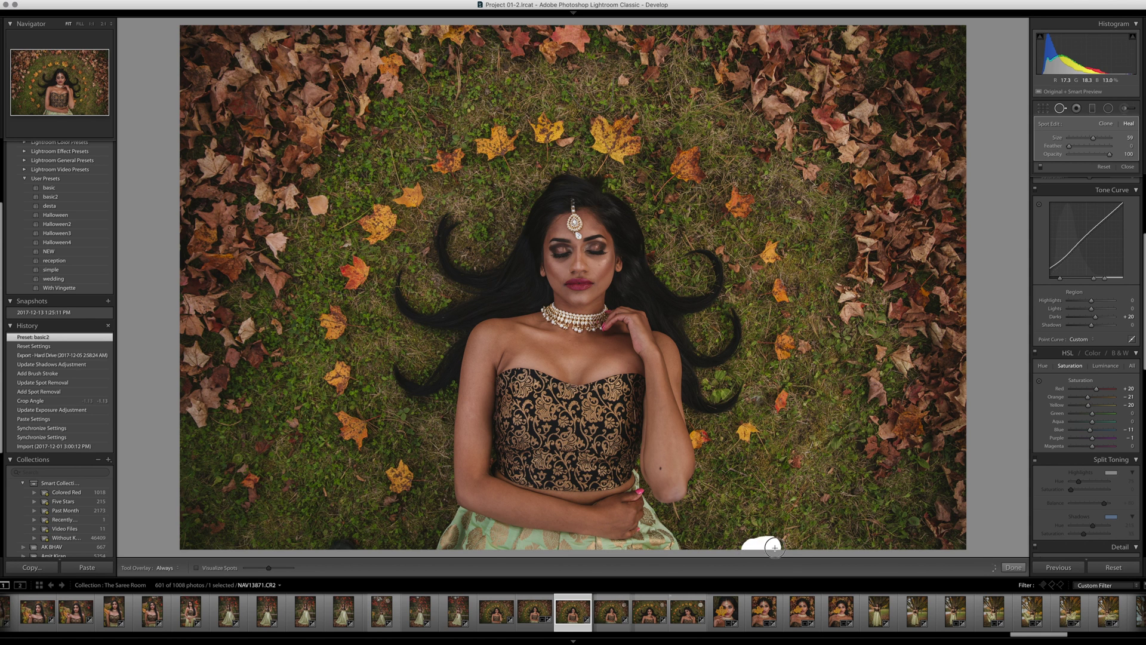
left_click_drag(775, 547, 776, 546)
left_click_drag(334, 544, 367, 543)
left_click_drag(411, 462, 329, 507)
left_click(761, 545)
left_click_drag(715, 530, 761, 511)
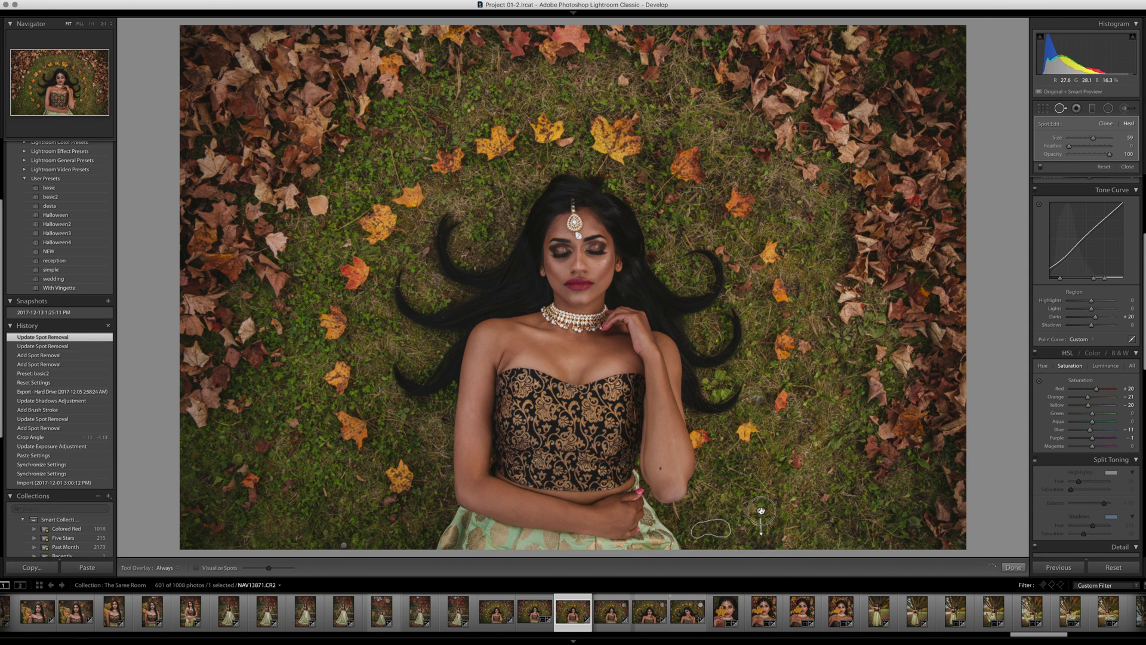
Straighten the photo with a crop angle of -1.30
key("r")
left_click_drag(985, 189, 992, 179)
key("Return")
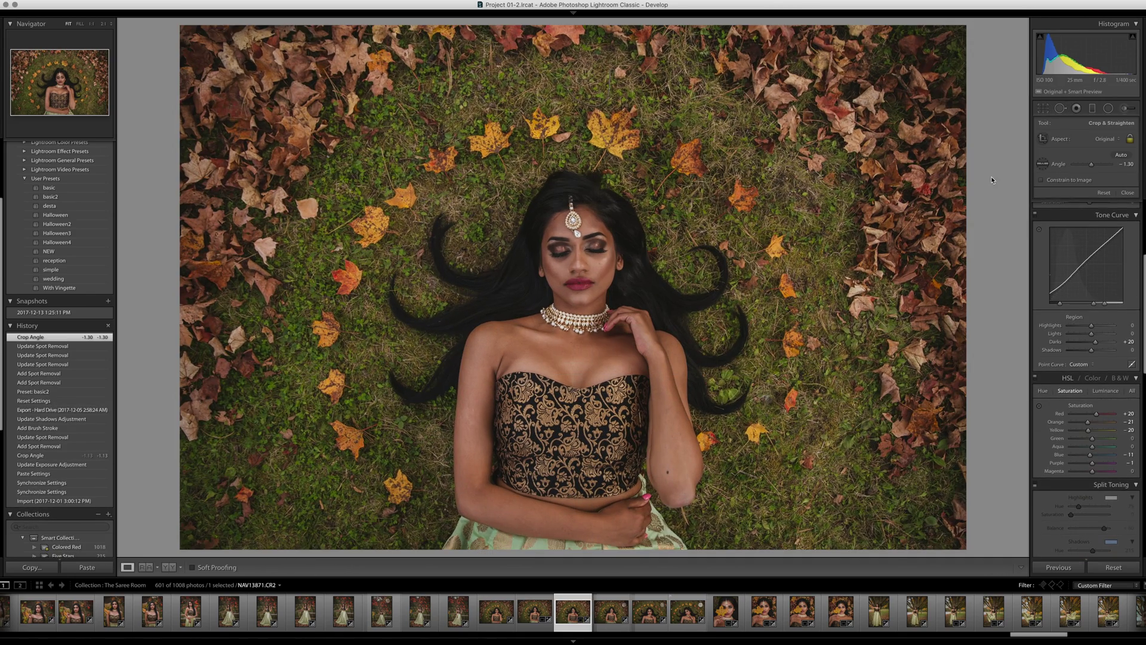
Paint an adjustment brush with Exposure -0.10 and Clarity -100 over the skin of the woman's arms, hand and chest
left_click(1126, 109)
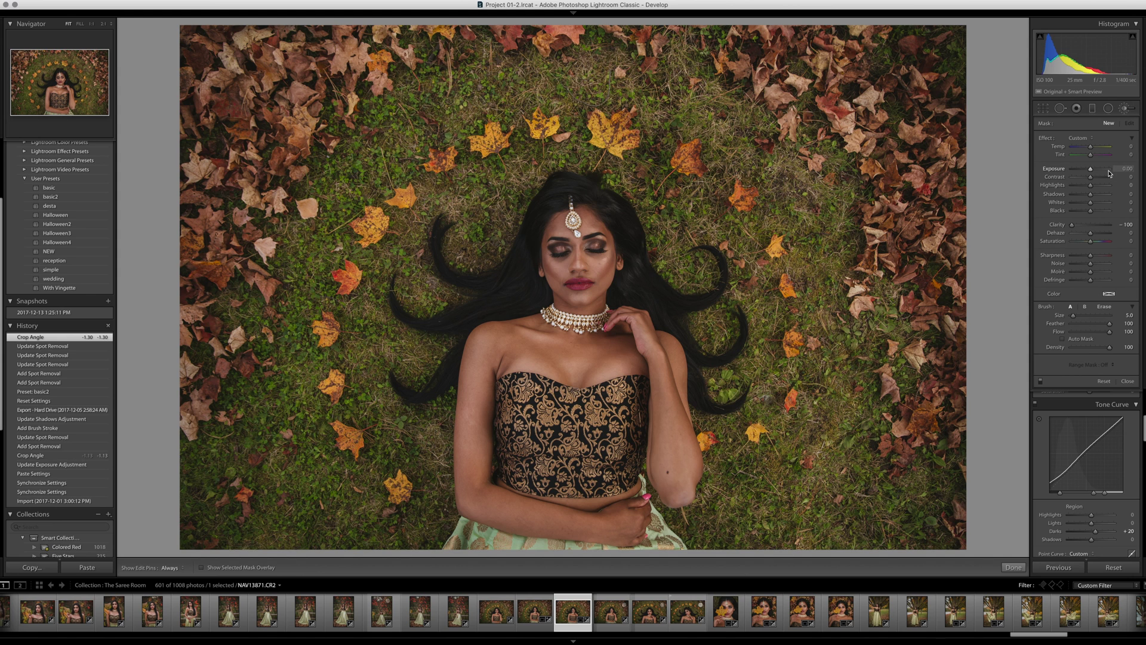
key("Down")
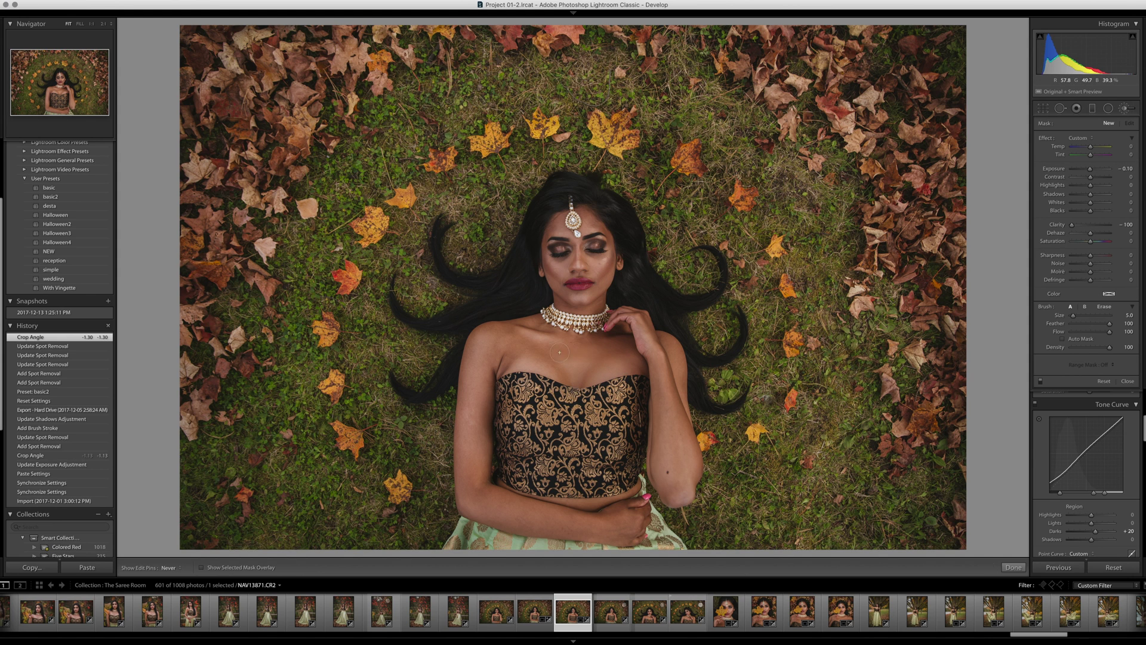
left_click_drag(478, 369, 471, 479)
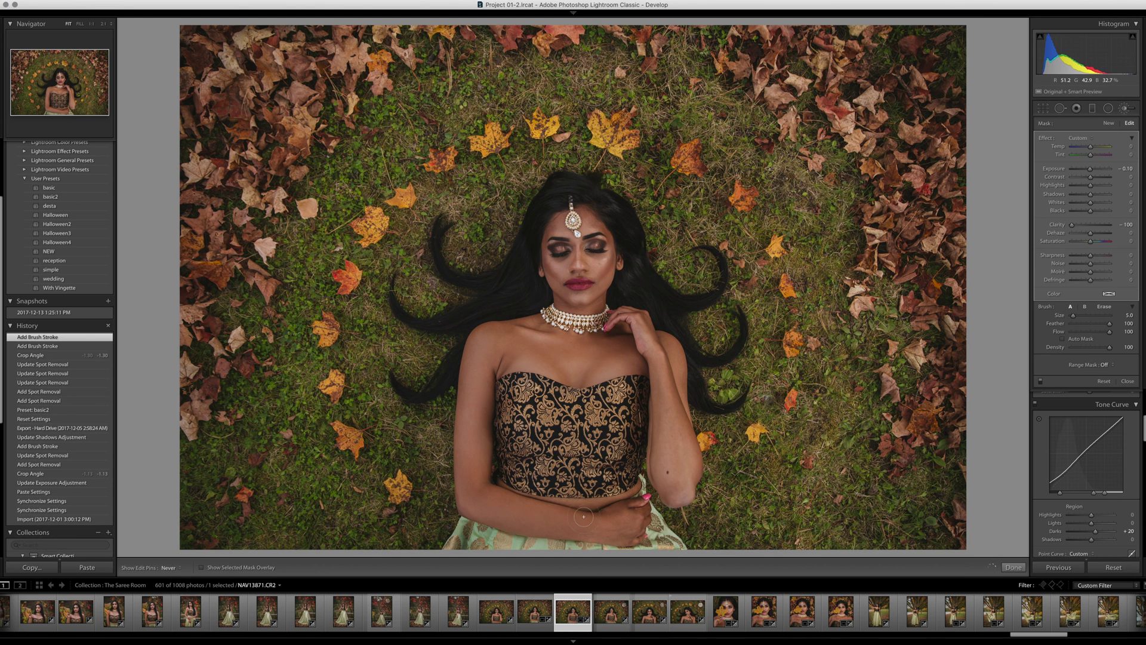
left_click_drag(590, 519, 542, 510)
key("h")
left_click(601, 501)
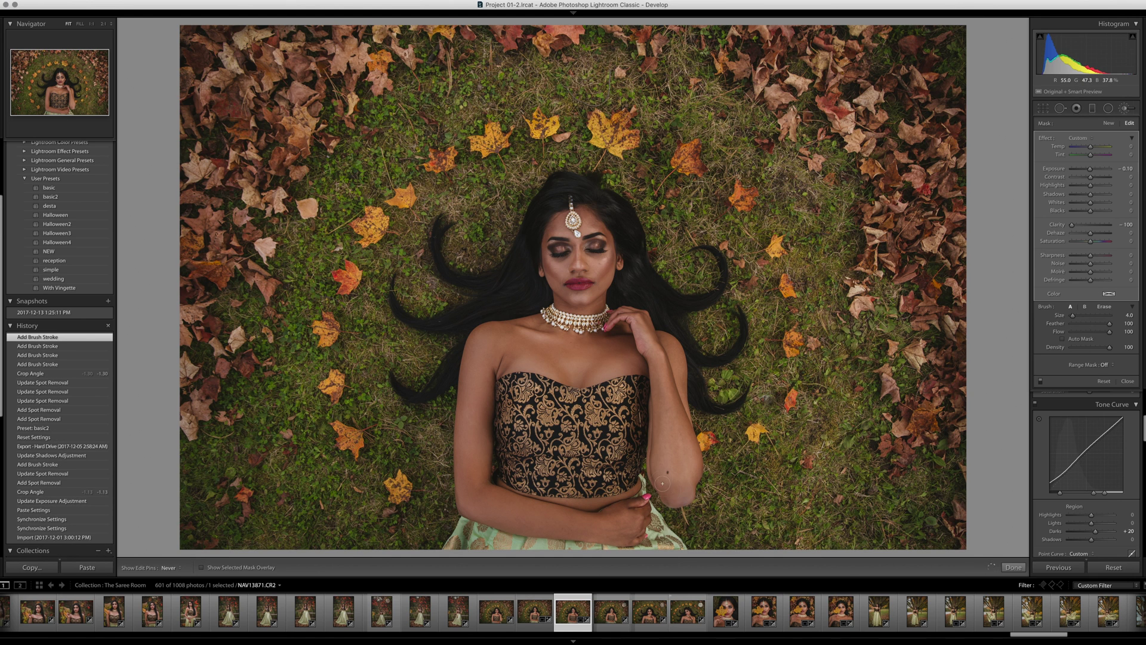
mouse_move(686, 459)
left_mouse_down()
mouse_move(668, 431)
mouse_move(666, 370)
left_mouse_up()
key("h")
left_click_drag(686, 418, 675, 355)
left_click(561, 352)
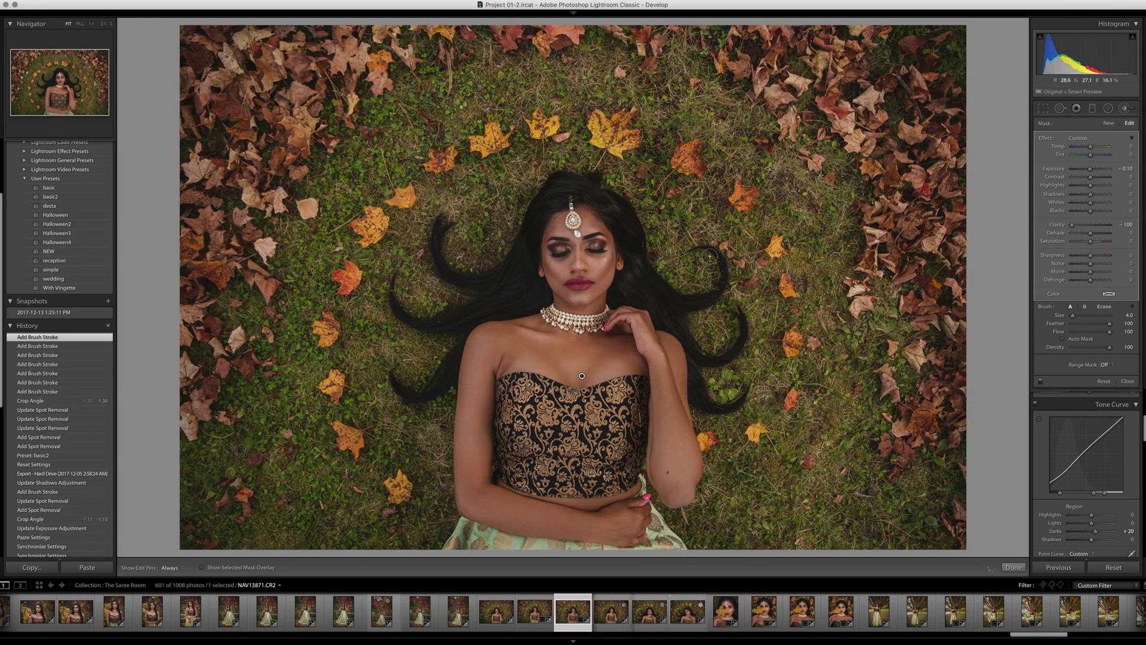
Paint a new brush adjustment with Exposure -0.10 and Clarity -100 over the facial skin, covering cheeks, chin, nose and forehead
key("z")
key("k")
left_click_drag(582, 72, 584, 314)
key("super+equal")
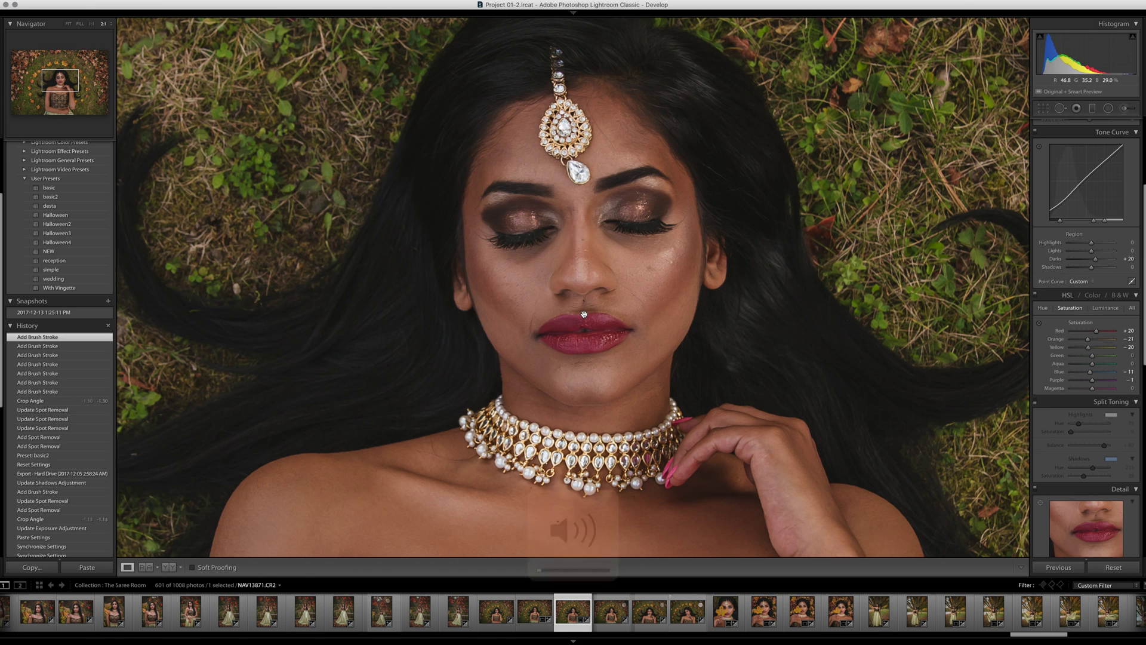
key("k")
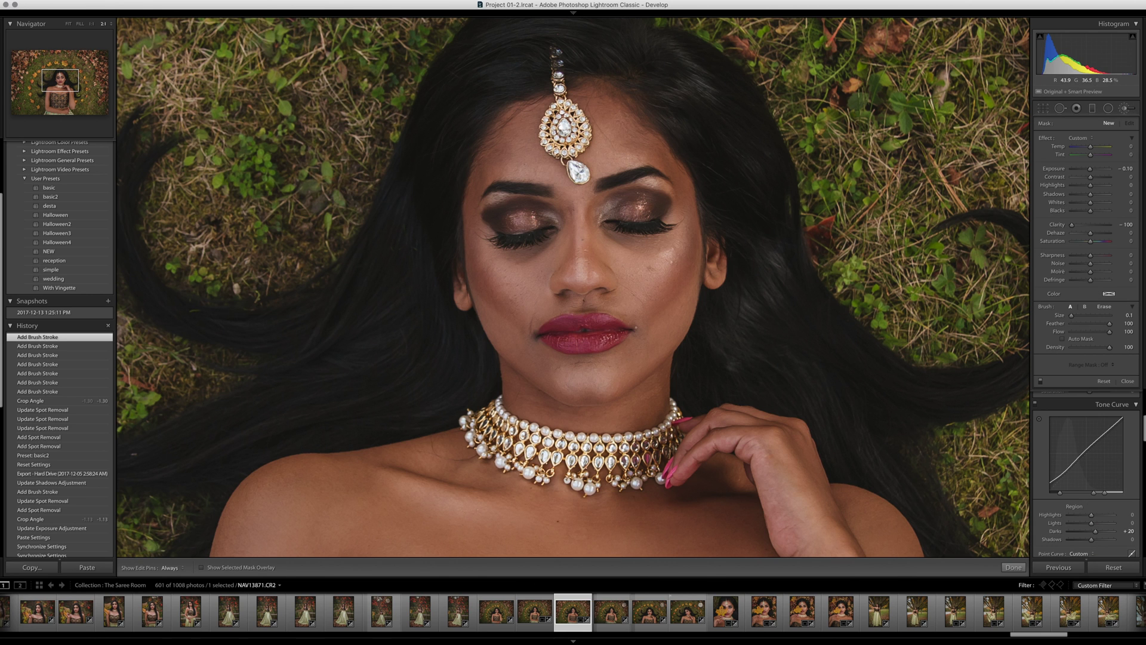
key("h")
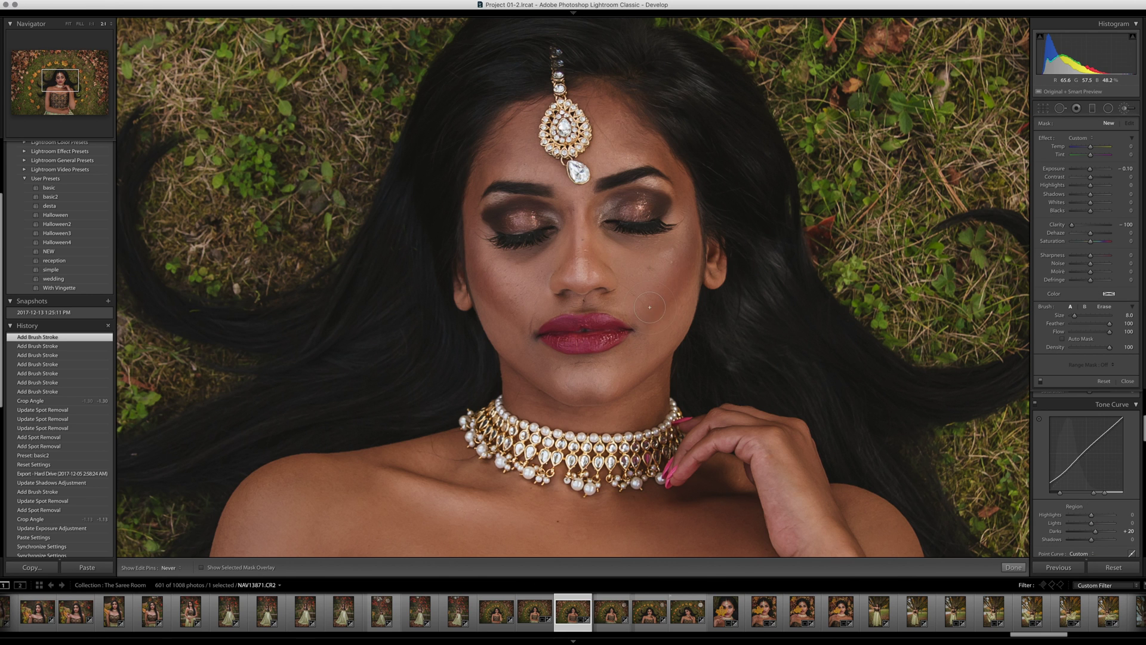
mouse_move(638, 356)
left_mouse_down()
mouse_move(626, 376)
mouse_move(537, 369)
mouse_move(484, 285)
mouse_move(551, 264)
mouse_move(533, 302)
left_mouse_up()
left_click_drag(633, 269, 657, 298)
mouse_move(670, 386)
left_mouse_down()
mouse_move(648, 407)
mouse_move(517, 406)
mouse_move(504, 382)
left_mouse_up()
mouse_move(552, 227)
left_mouse_down()
mouse_move(587, 255)
mouse_move(577, 252)
mouse_move(585, 215)
left_mouse_up()
left_click(556, 261)
left_click_drag(557, 260, 565, 239)
left_click_drag(582, 239, 584, 263)
left_click_drag(519, 169, 496, 167)
left_click_drag(526, 111, 492, 170)
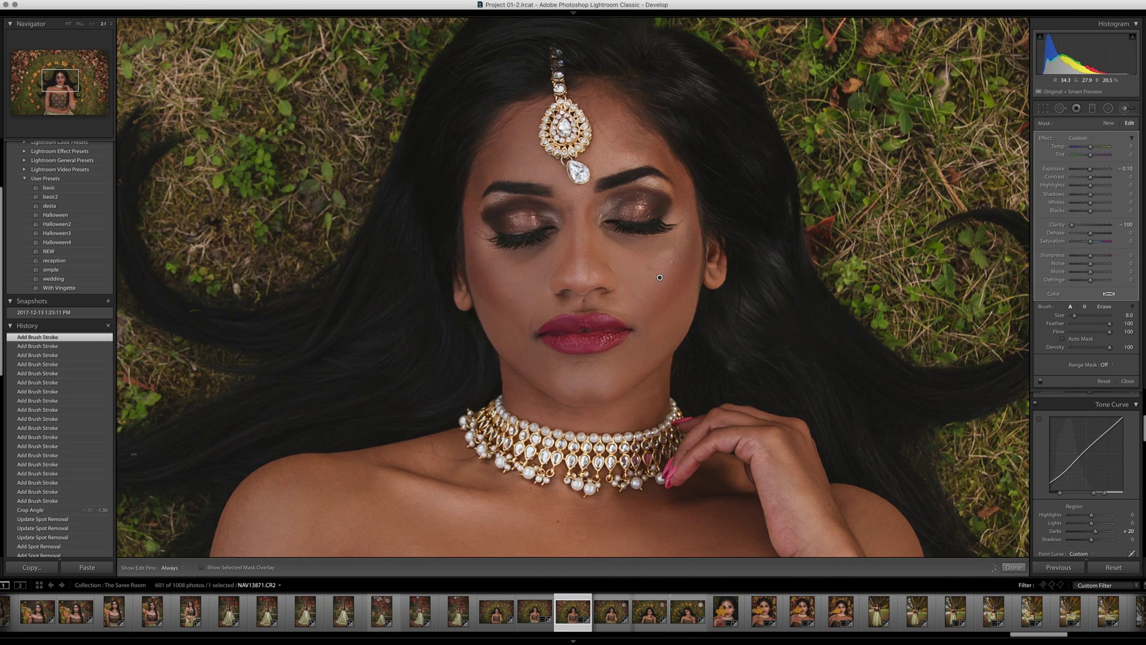
mouse_move(601, 157)
left_mouse_down()
mouse_move(669, 159)
mouse_move(686, 189)
mouse_move(693, 251)
left_mouse_up()
key("h")
mouse_move(679, 319)
left_mouse_down()
mouse_move(578, 402)
mouse_move(591, 380)
mouse_move(494, 300)
mouse_move(612, 263)
left_mouse_up()
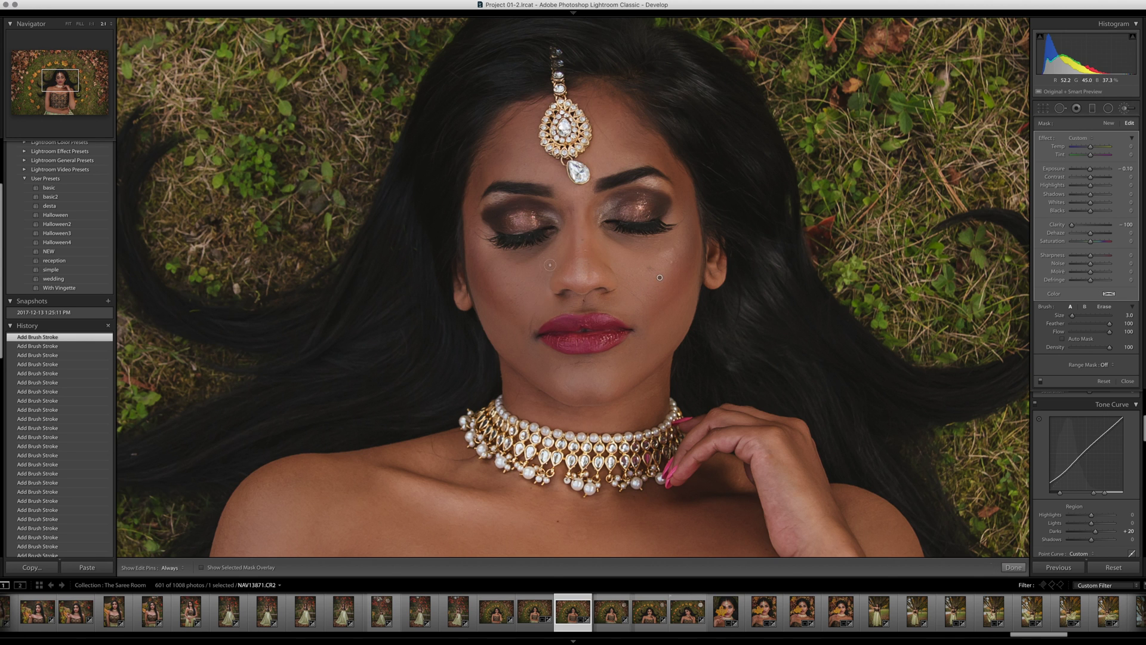
Create a new brush adjustment with Exposure and Clarity at 0 and Highlights at 20, and paint it over the cheek highlights
key("h")
left_click(1109, 123)
left_click(1122, 168)
left_click(1126, 224)
type("0")
key("Return")
left_click_drag(1090, 185, 1096, 186)
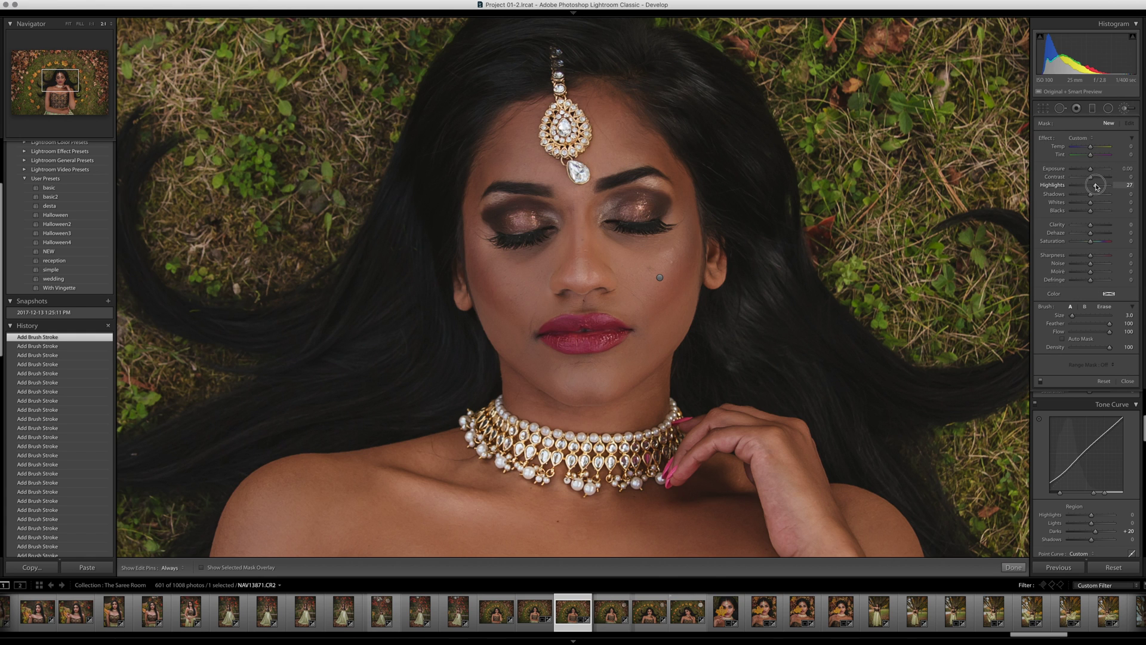
scroll(661, 267, "up", 2)
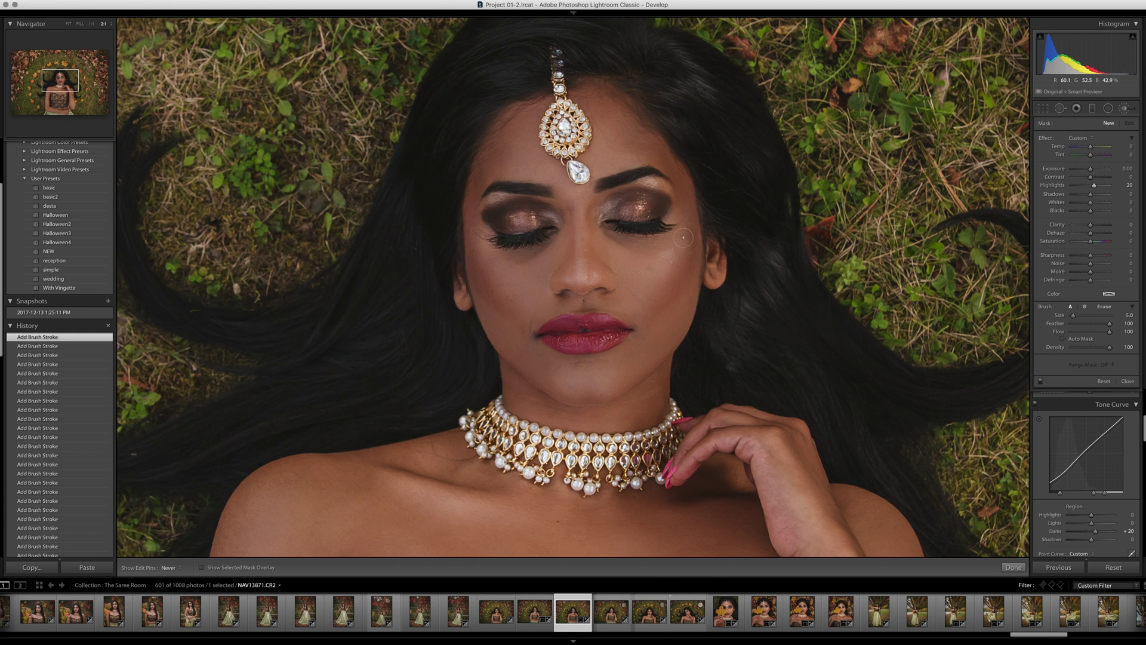
left_click(662, 266)
key("h")
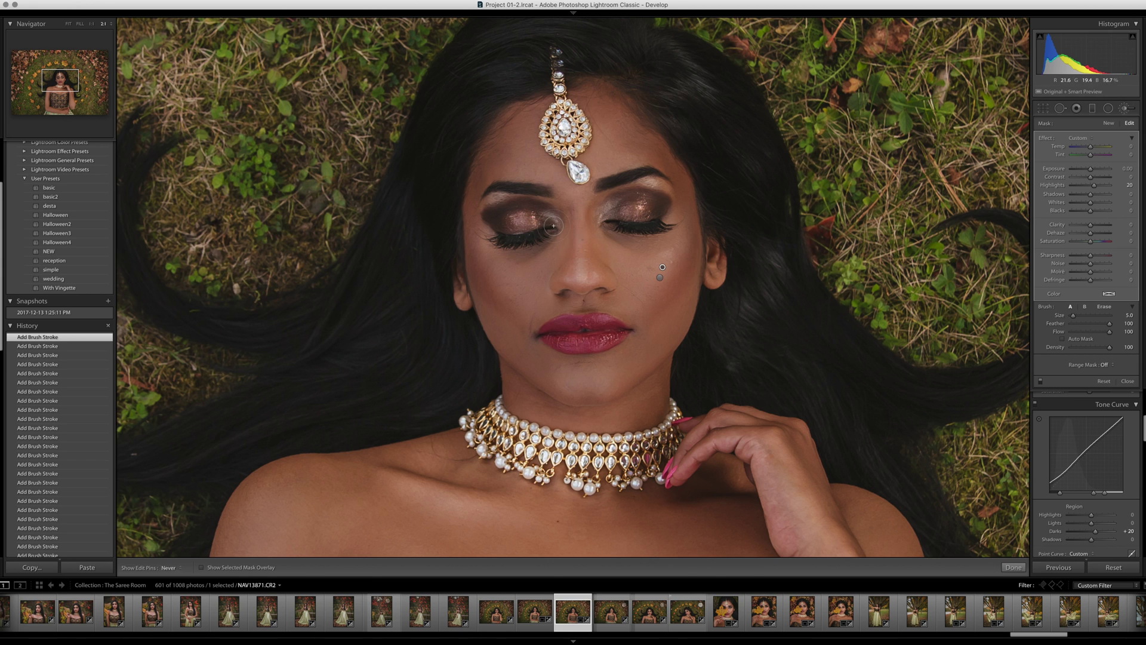
Create a new brush adjustment with Sharpness 30 and Highlights 0, and paint it over the eye makeup
left_click(1109, 123)
left_click_drag(1102, 258, 1108, 258)
mouse_move(616, 223)
left_mouse_down()
mouse_move(641, 220)
mouse_move(640, 207)
mouse_move(614, 208)
left_mouse_up()
key("h")
key("k")
left_click(761, 276)
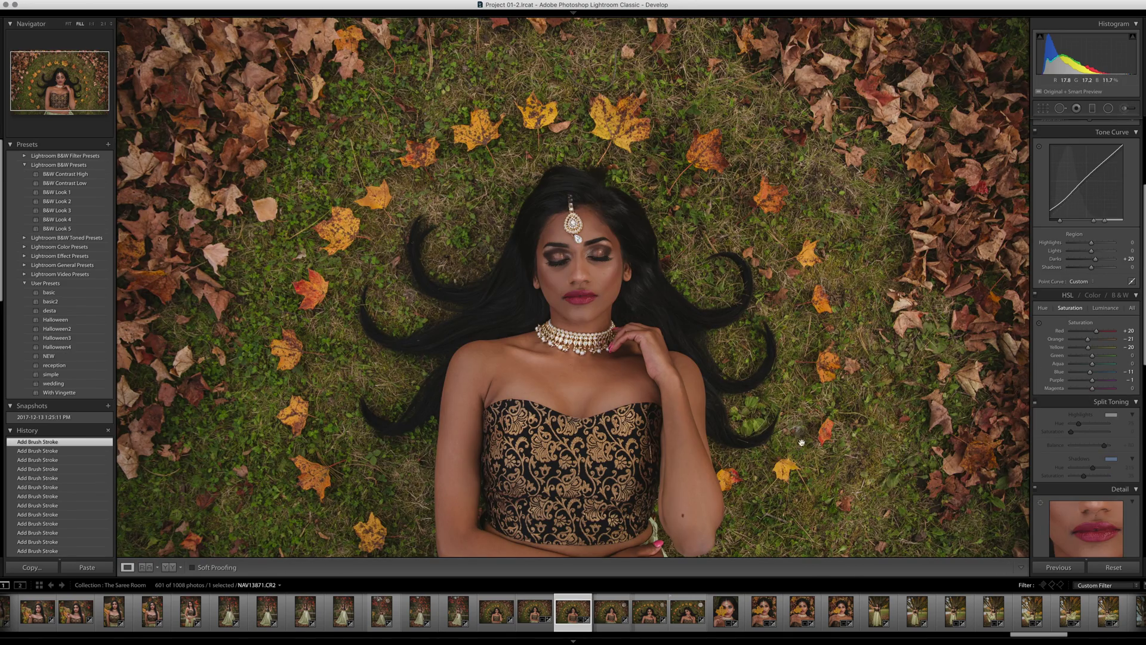
Set the post-crop vignette amount to -20
key("super+minus")
scroll(1061, 437, "down", 8)
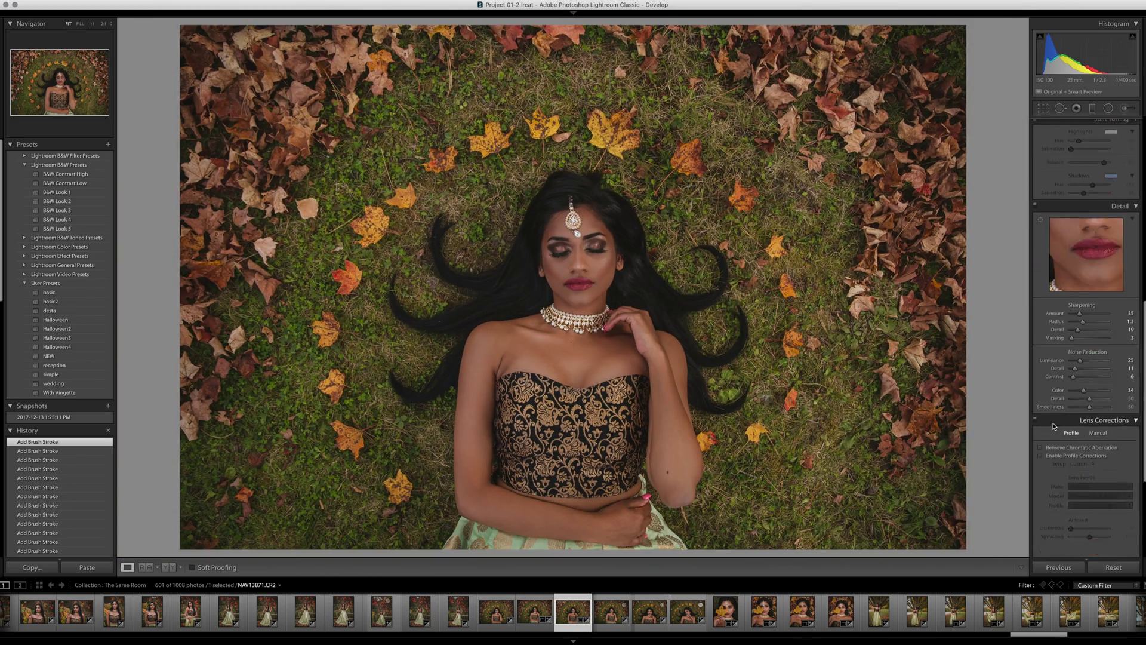
left_click_drag(1090, 505, 1086, 505)
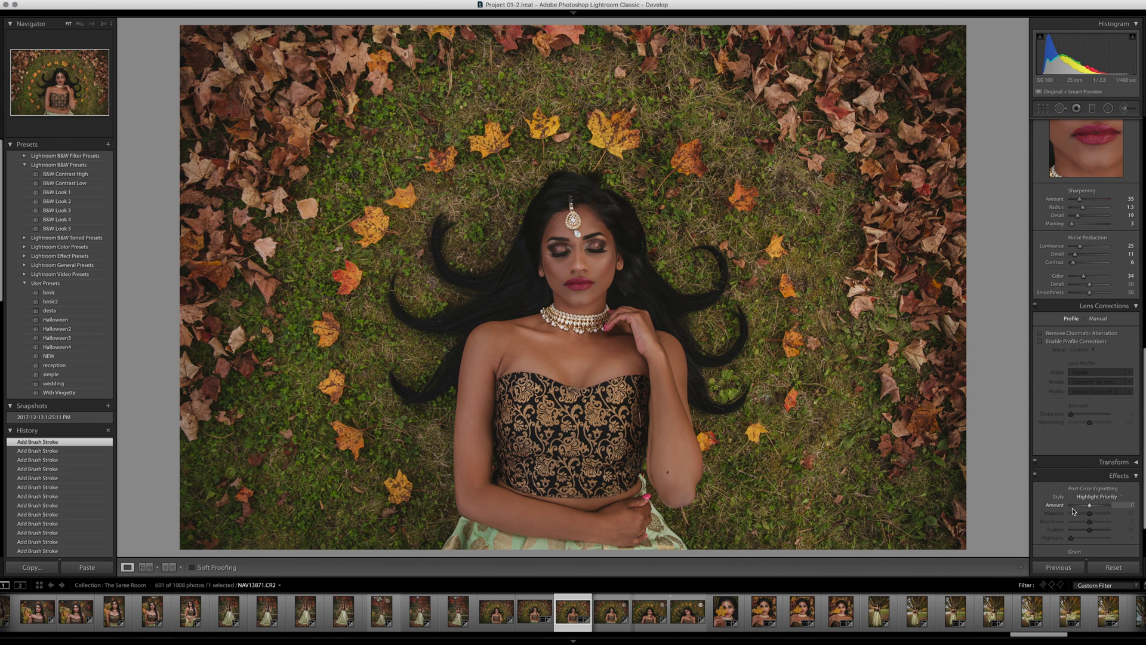
Set the Orange luminance to +10 in the HSL adjustments
scroll(1065, 400, "up", 8)
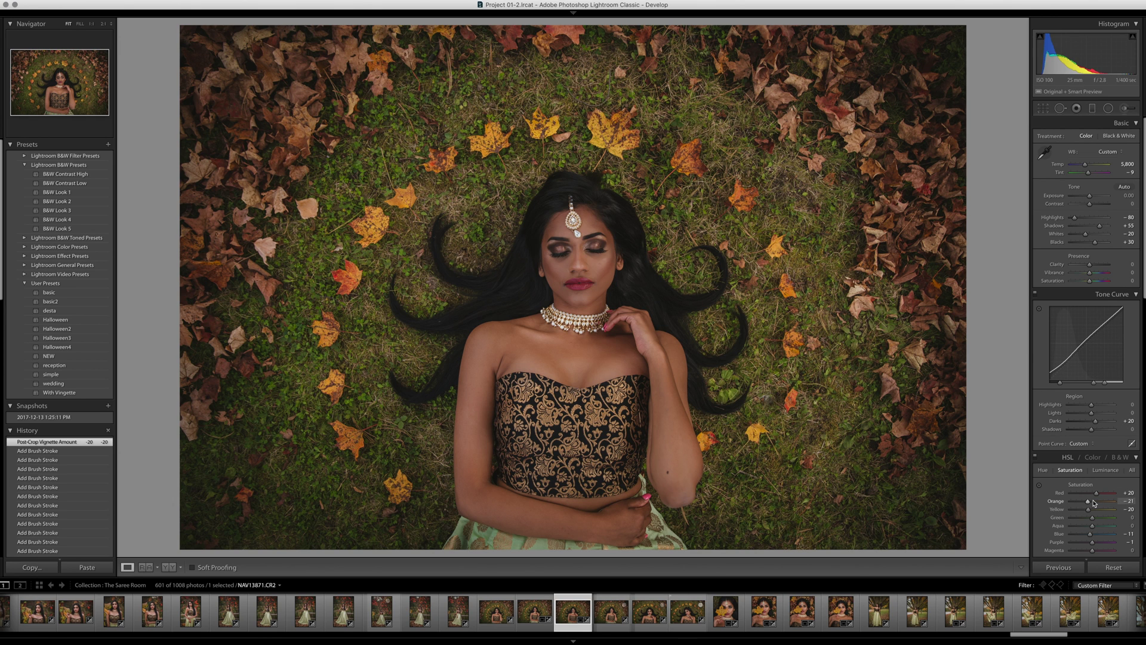
left_click(1106, 470)
left_click_drag(1094, 505, 1094, 505)
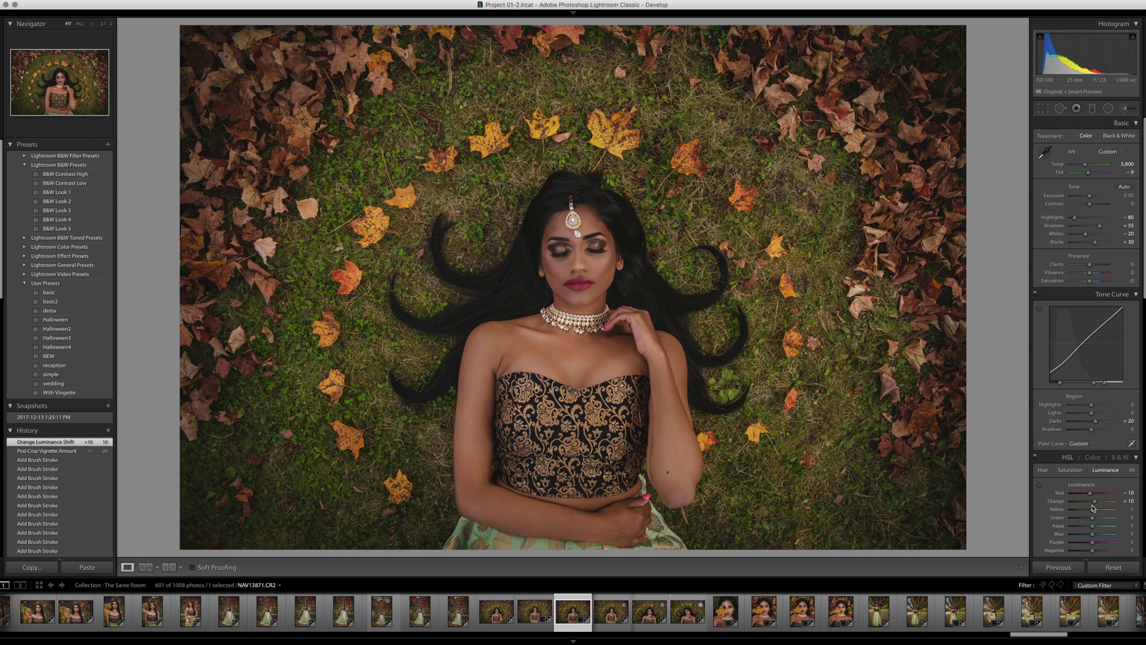
Raise the exposure of the body-skin brush adjustment by one increment and compare the photo with its before version
key("k")
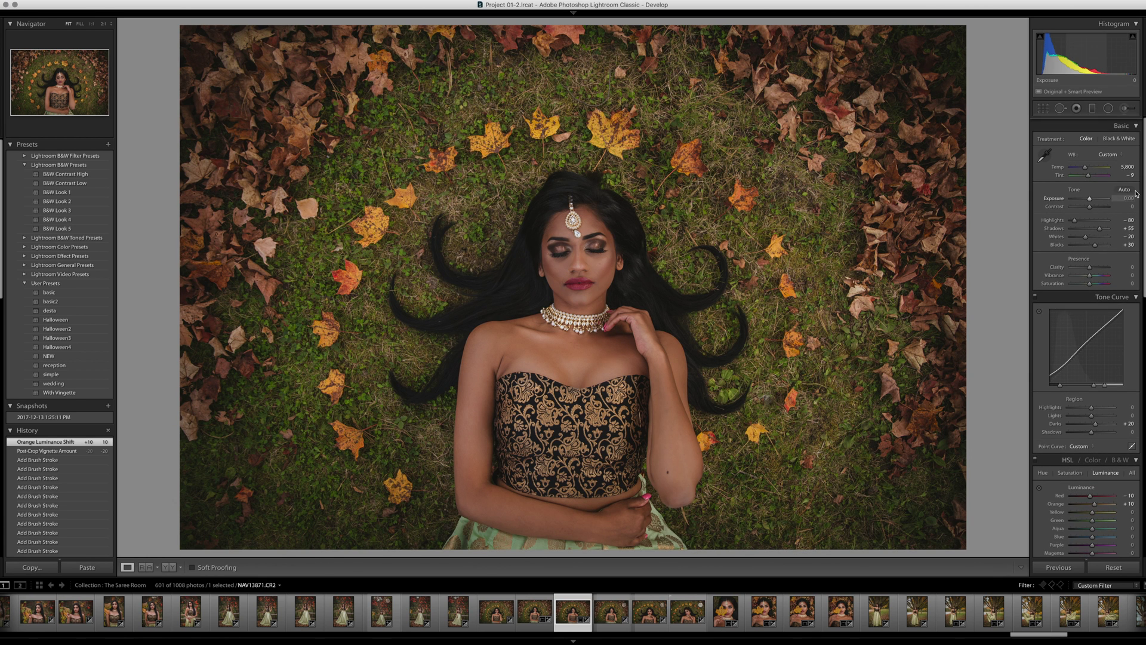
left_click(583, 377)
key("Up")
key("k")
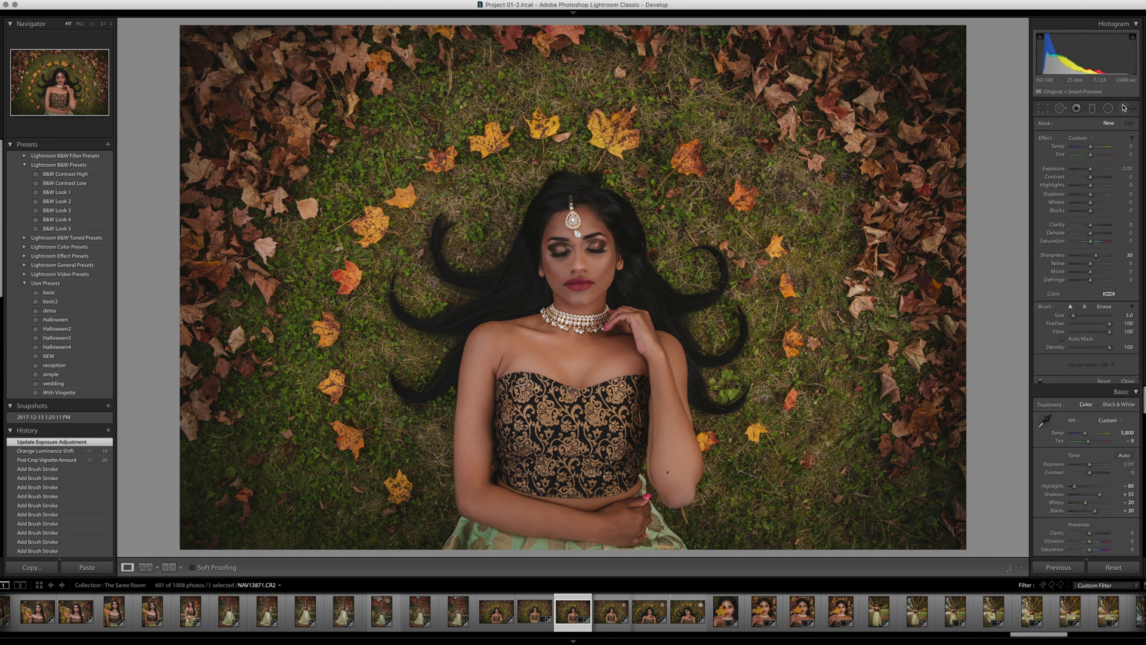
key("backslash")
key("backslash")
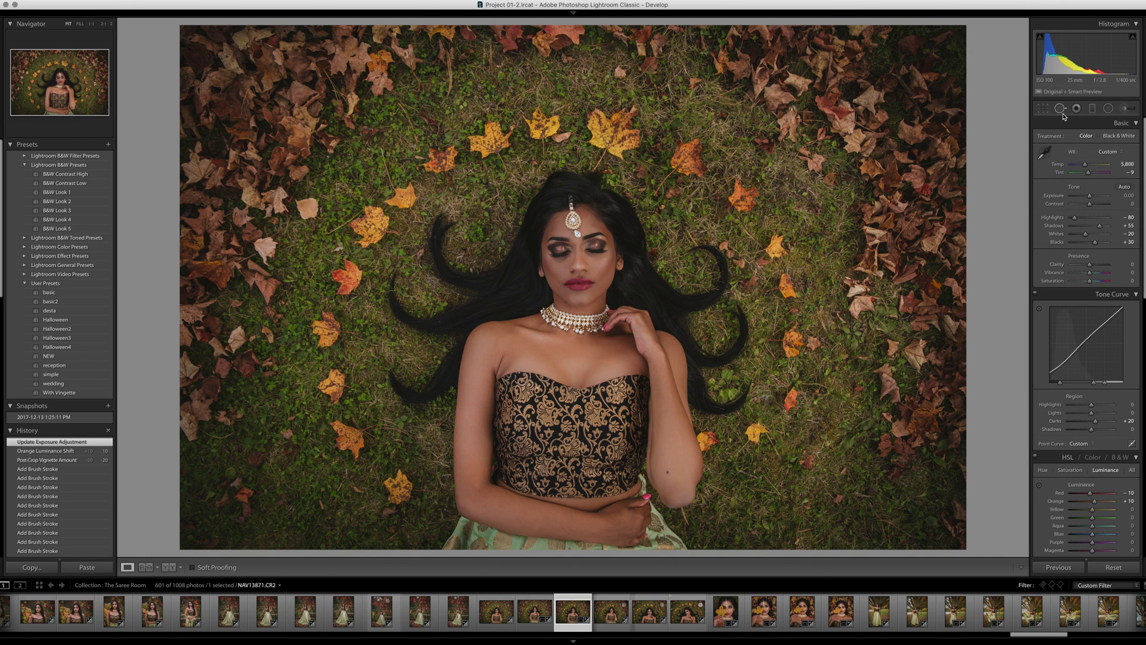
Heal distracting areas among the leaves along the photo's right side, including the upper corner, and delete an unwanted correction
key("q")
left_click_drag(921, 29, 927, 196)
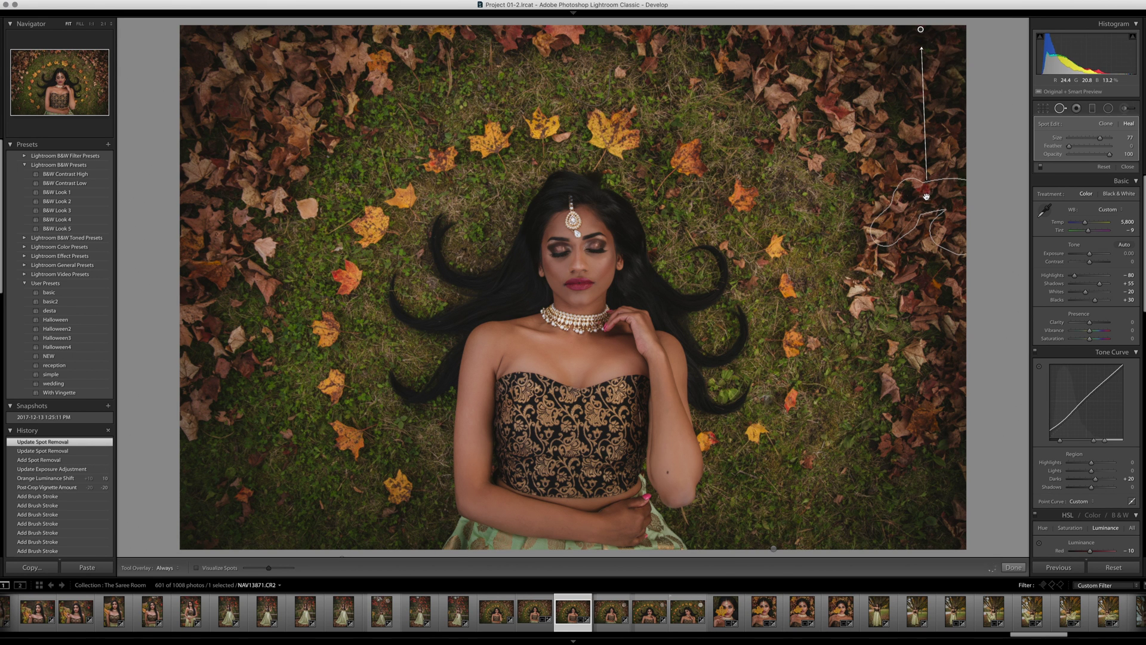
key("Delete")
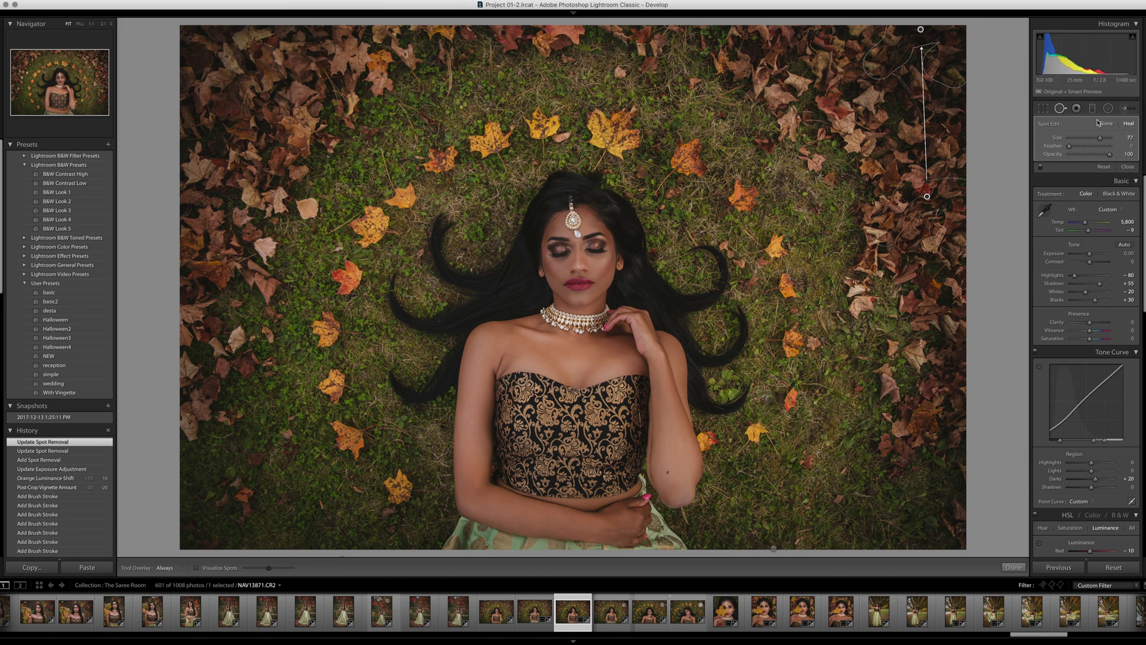
mouse_move(923, 476)
left_mouse_down()
mouse_move(926, 489)
mouse_move(933, 482)
left_mouse_up()
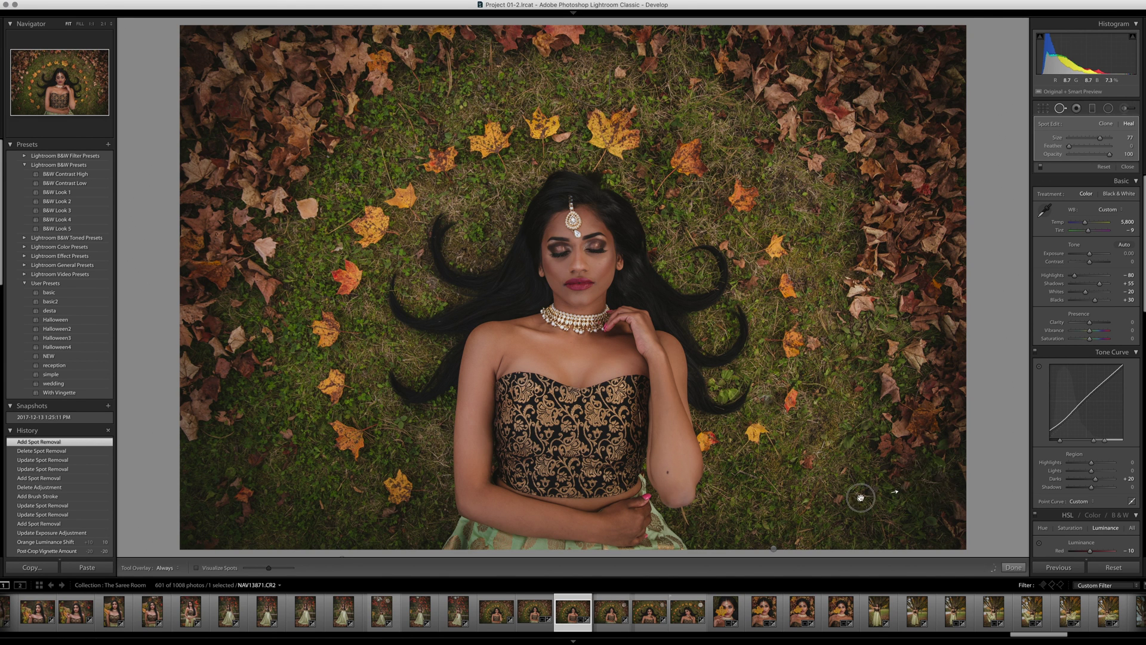
left_click_drag(874, 230, 929, 108)
Create a size 17 brush adjustment with Sharpness 0, Exposure 0.10 and Shadows 32, and lighten the photo's upper-right leaves
left_click(1125, 108)
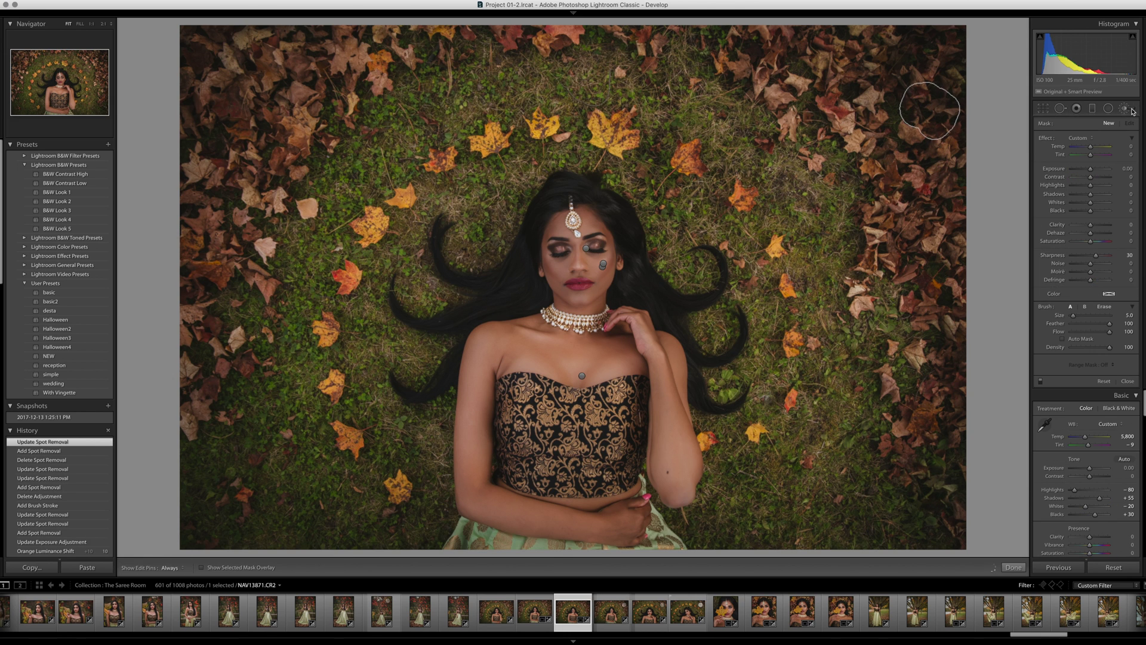
left_click(1125, 255)
type("0")
key("Return")
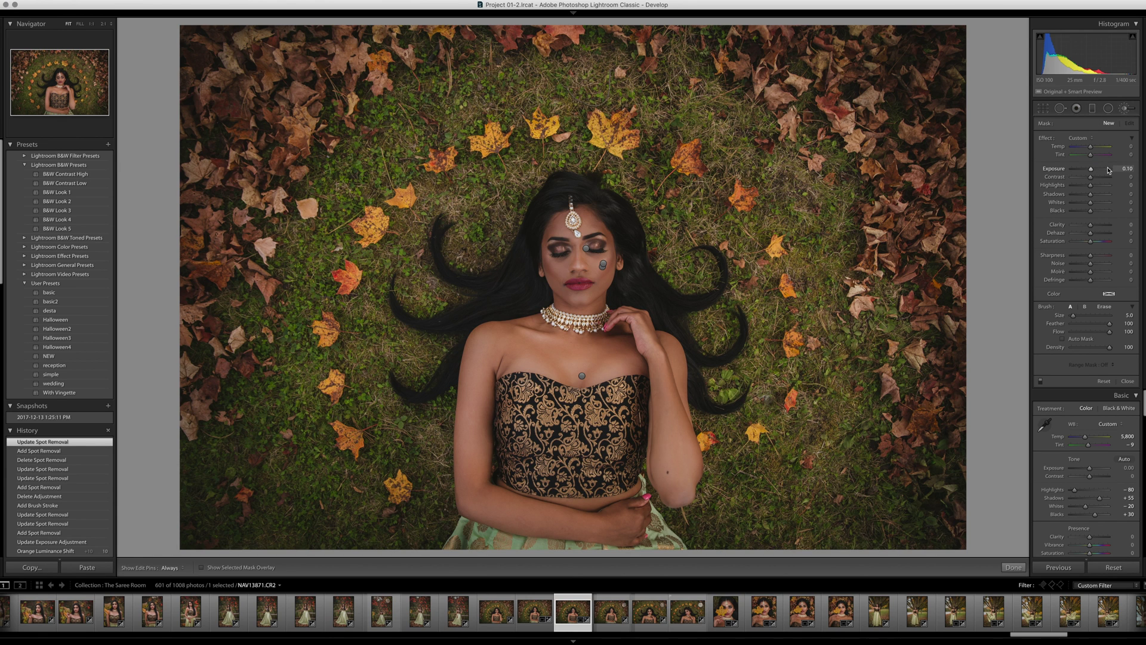
scroll(937, 120, "up", 5)
key("h")
left_click(955, 52)
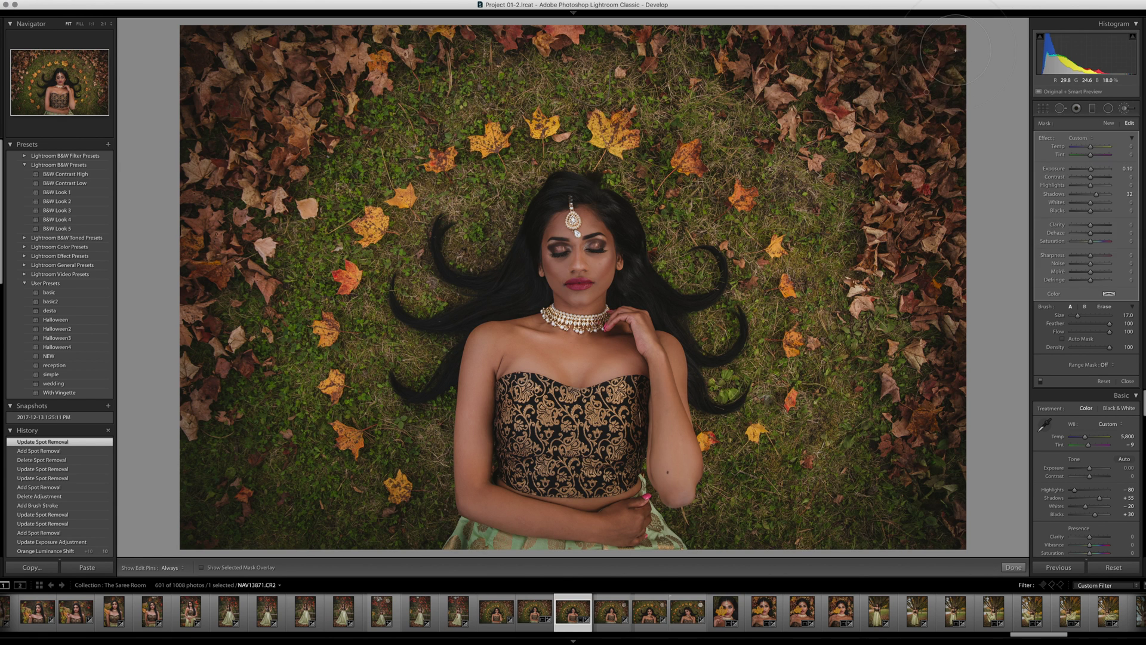
Brush the same lightening adjustment over the leaves in the photo's upper-left and lower-right corners
left_click(197, 49)
left_click(193, 158)
key("h")
left_click(246, 41)
left_click(294, 27)
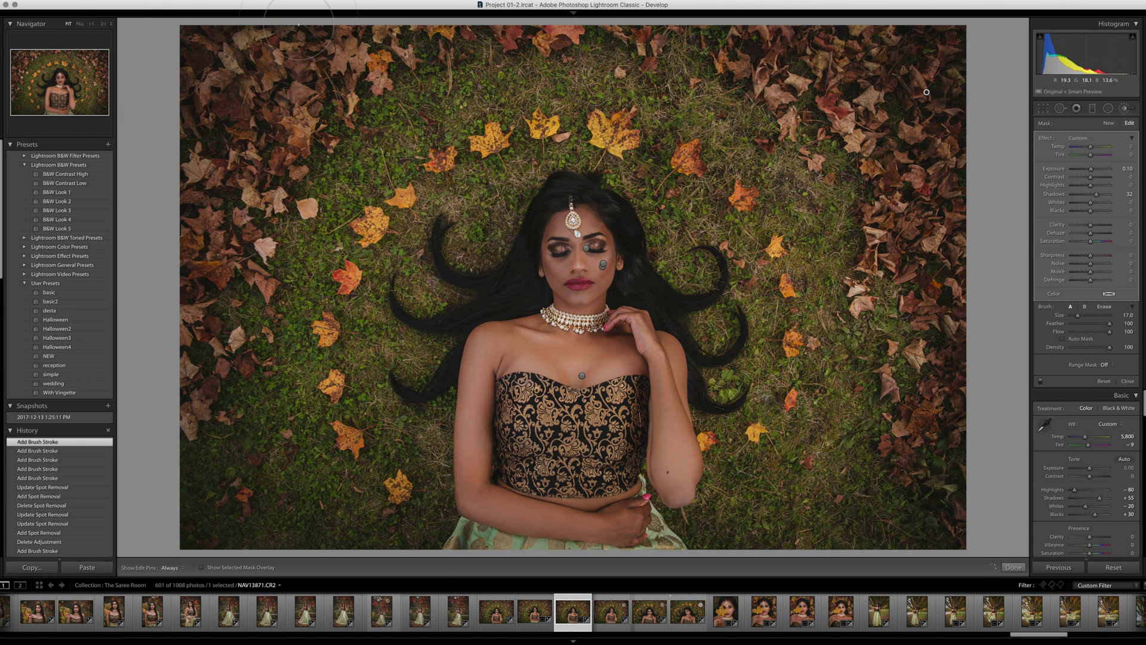
left_click(927, 488)
left_click(933, 460)
left_click(929, 514)
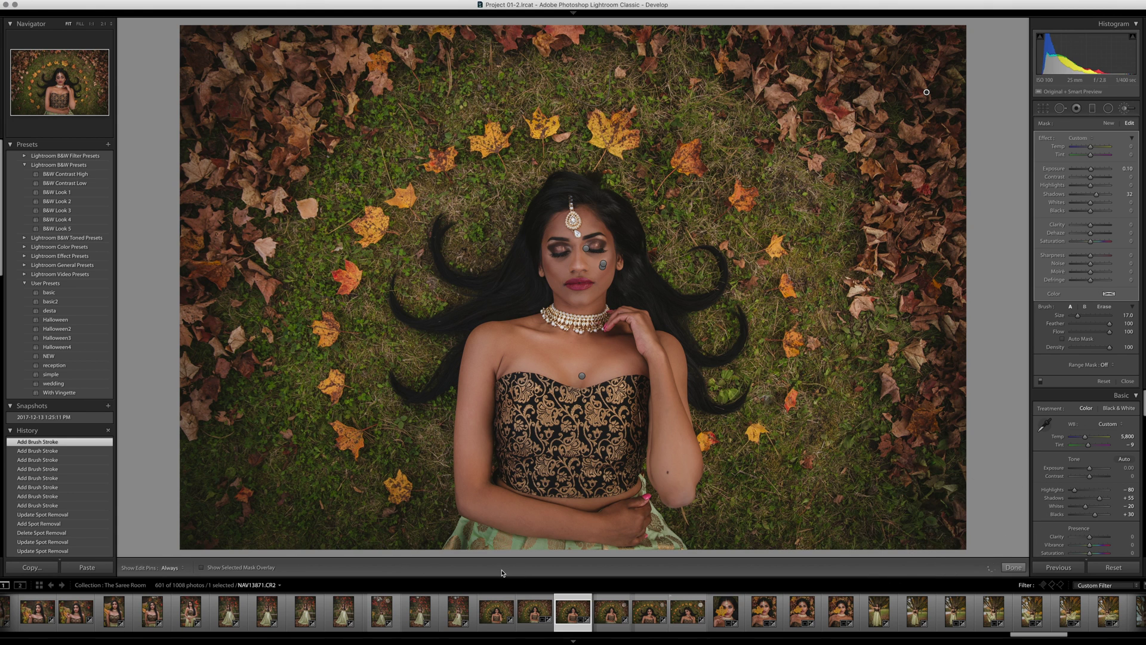
Finish the brush adjustment and set the Orange luminance to 0
left_click(1126, 108)
scroll(1095, 194, "down", 8)
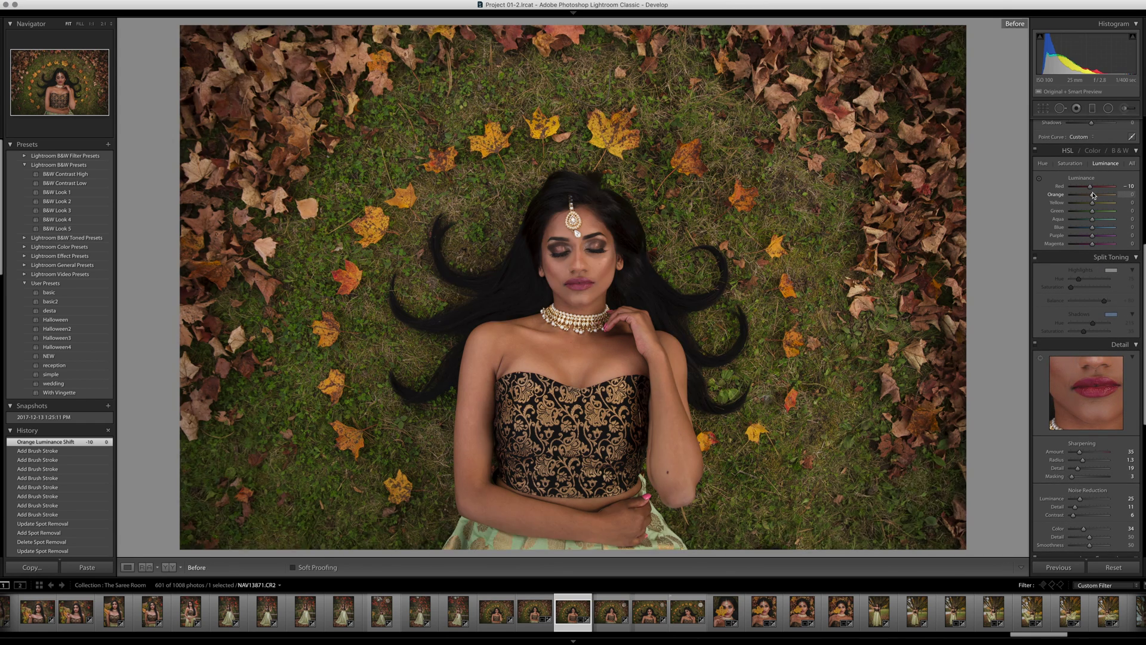
Raise the Highlights of the existing brush adjustment on the woman's cheek and finish the brush adjustment
left_click(1125, 108)
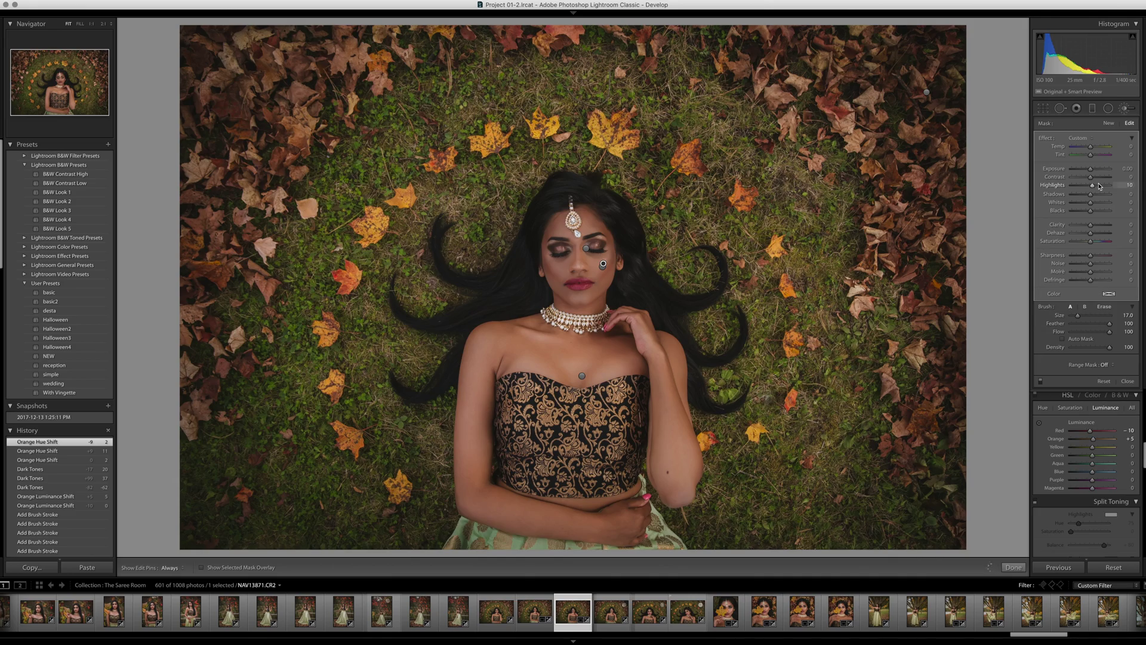
left_click(1125, 108)
scroll(1096, 302, "down", 5)
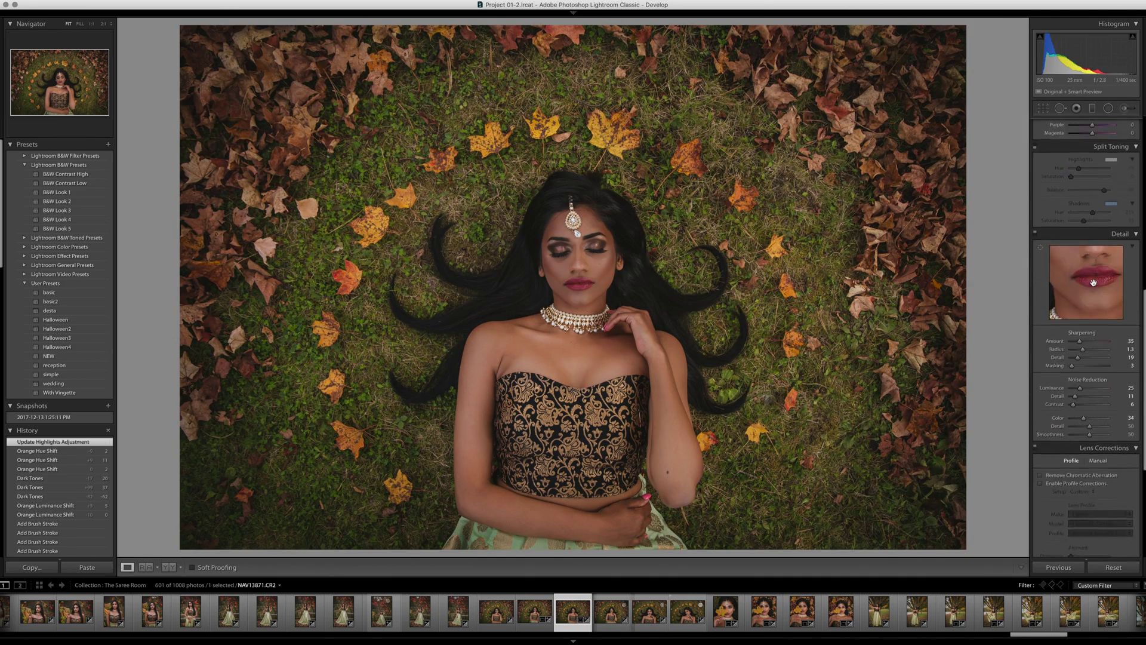
Zoom out to see the whole photo and compare the edit with the original version
scroll(1096, 302, "up", 10)
left_click(709, 191)
key("alt+super+minus")
key("backslash")
key("backslash")
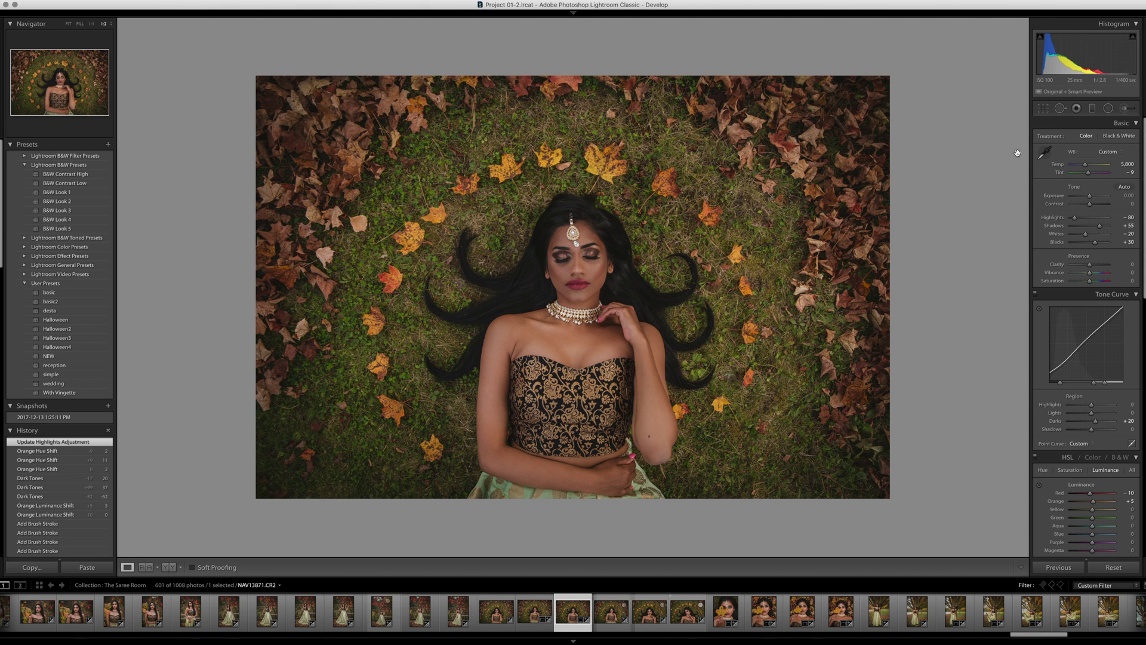
Create a size 22 brush adjustment with Shadows 0 and Exposure 0.10, and brighten the woman's nose
left_click(1122, 110)
left_click(1122, 194)
type("0")
key("Return")
scroll(580, 261, "up", 5)
left_click(580, 261)
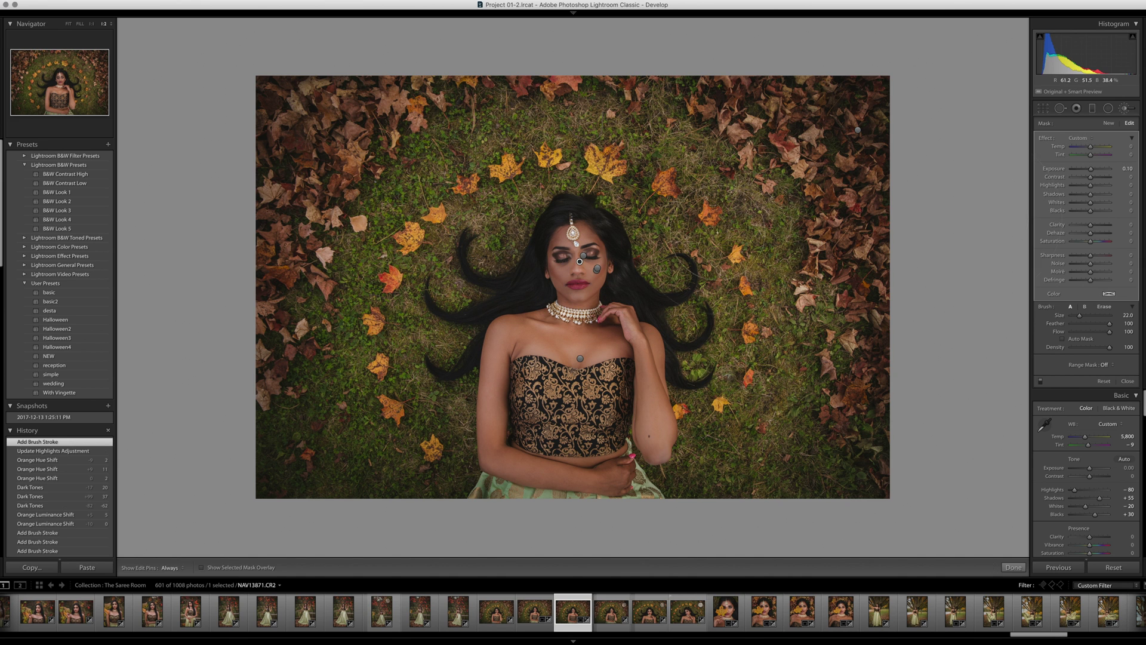
left_click(1124, 109)
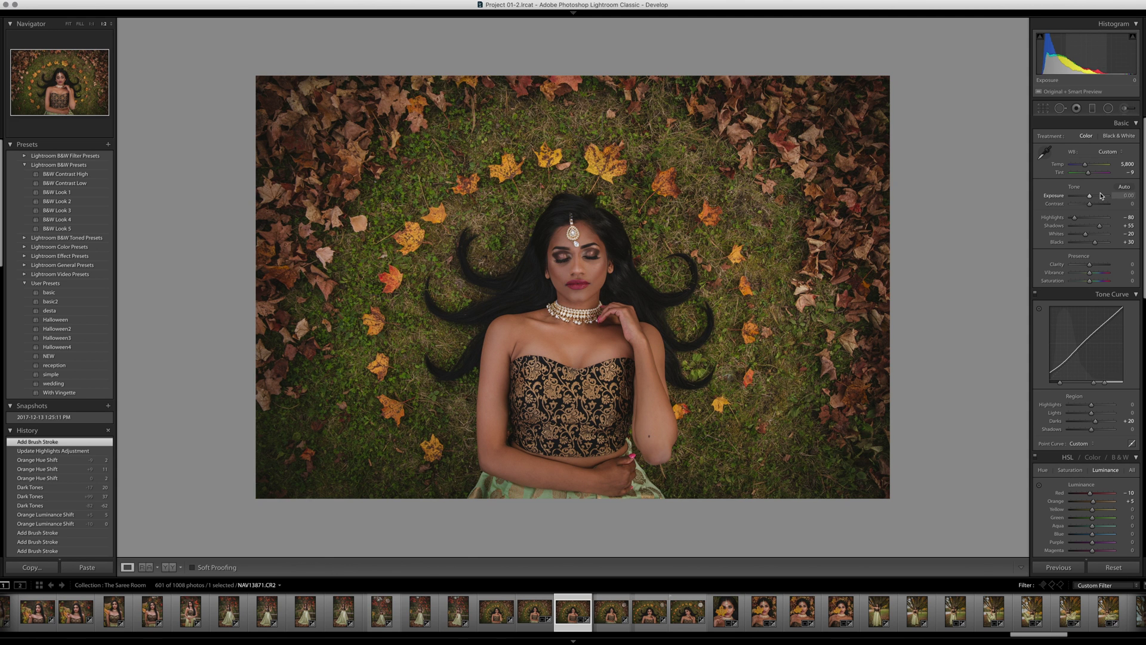
Create a brush adjustment with Exposure -0.10 and darken the grass and leaves around the woman
key("k")
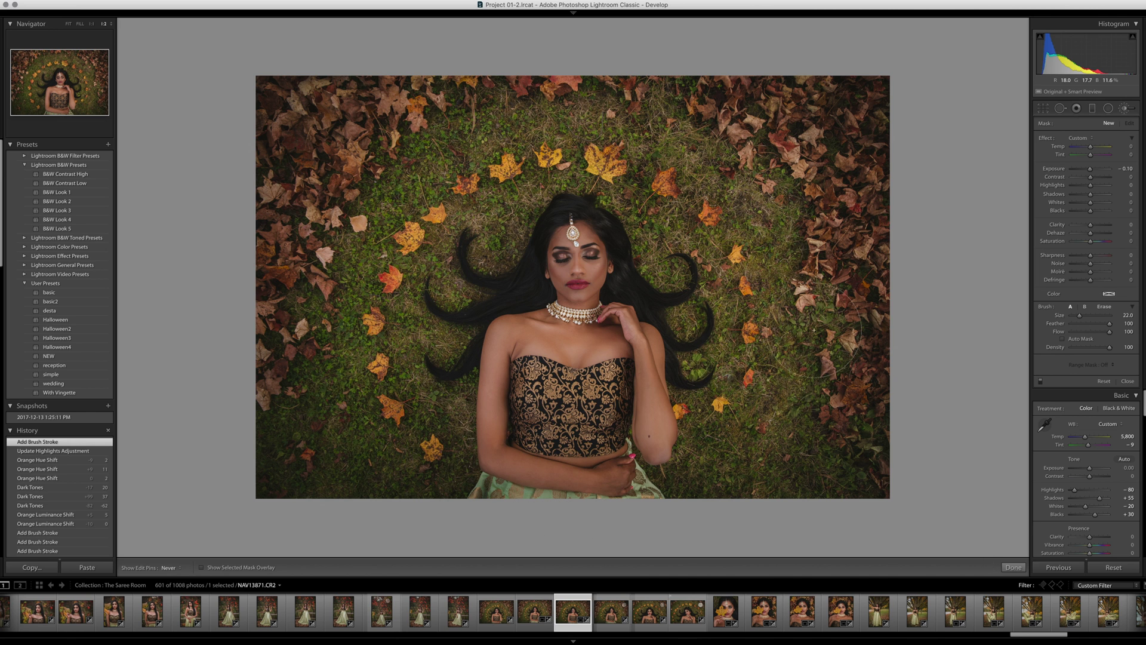
left_click_drag(814, 329, 776, 263)
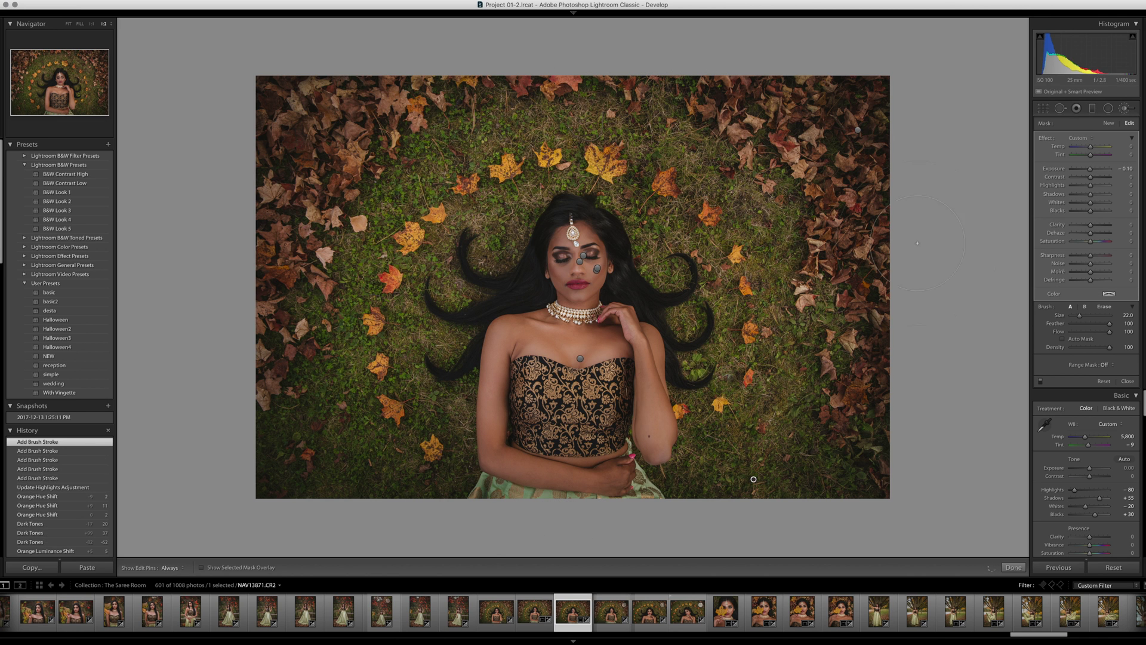
left_click(1128, 108)
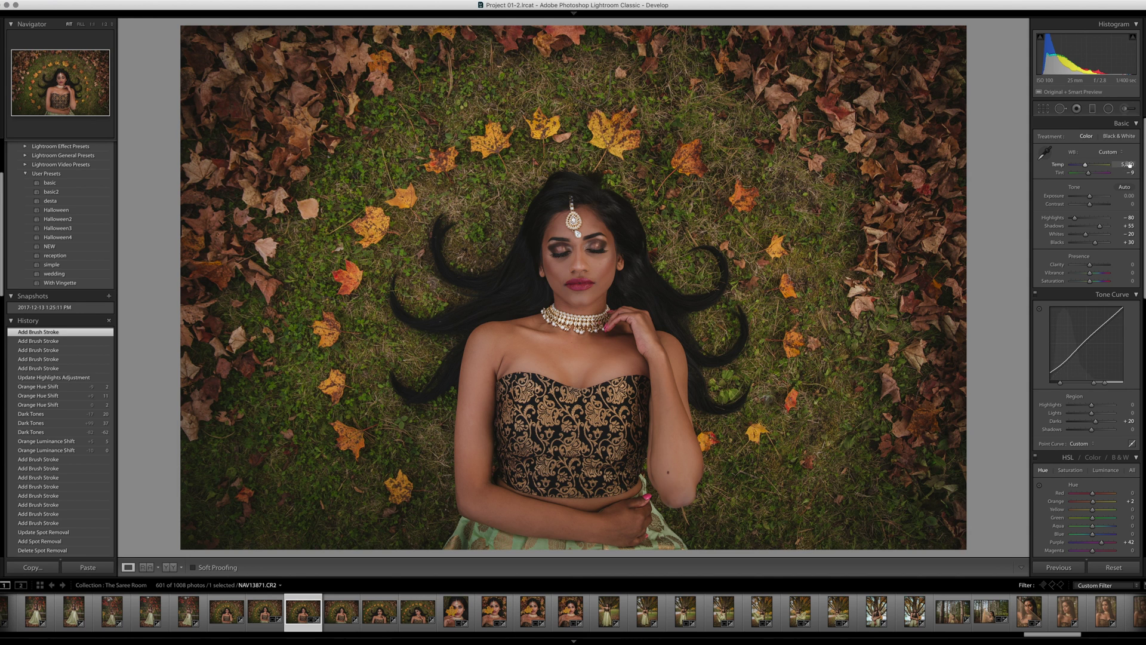
Try a different Highlights value and Shadows 3, undoing each change
scroll(1126, 167, "down", 3)
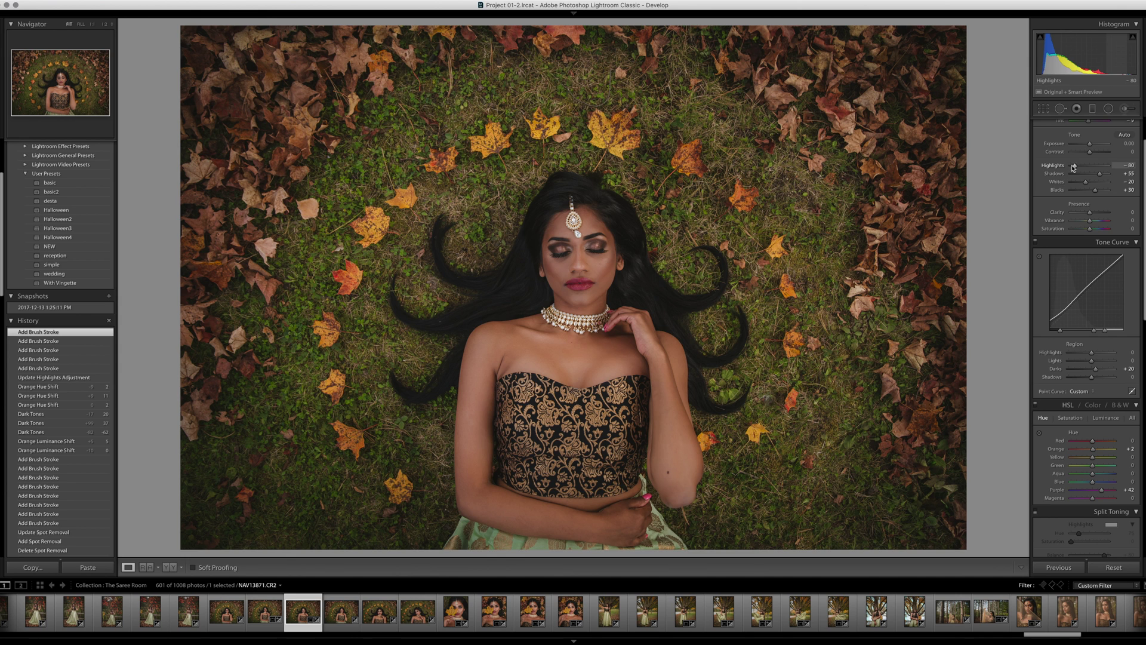
double_click(1090, 170)
key("super+z")
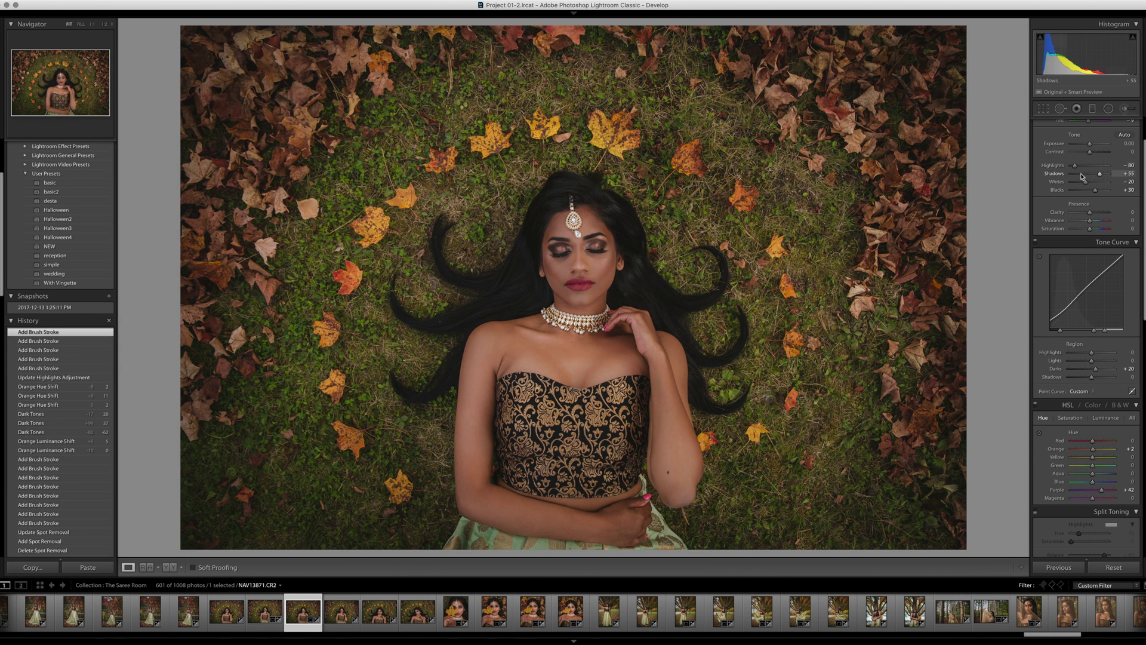
left_click(1090, 174)
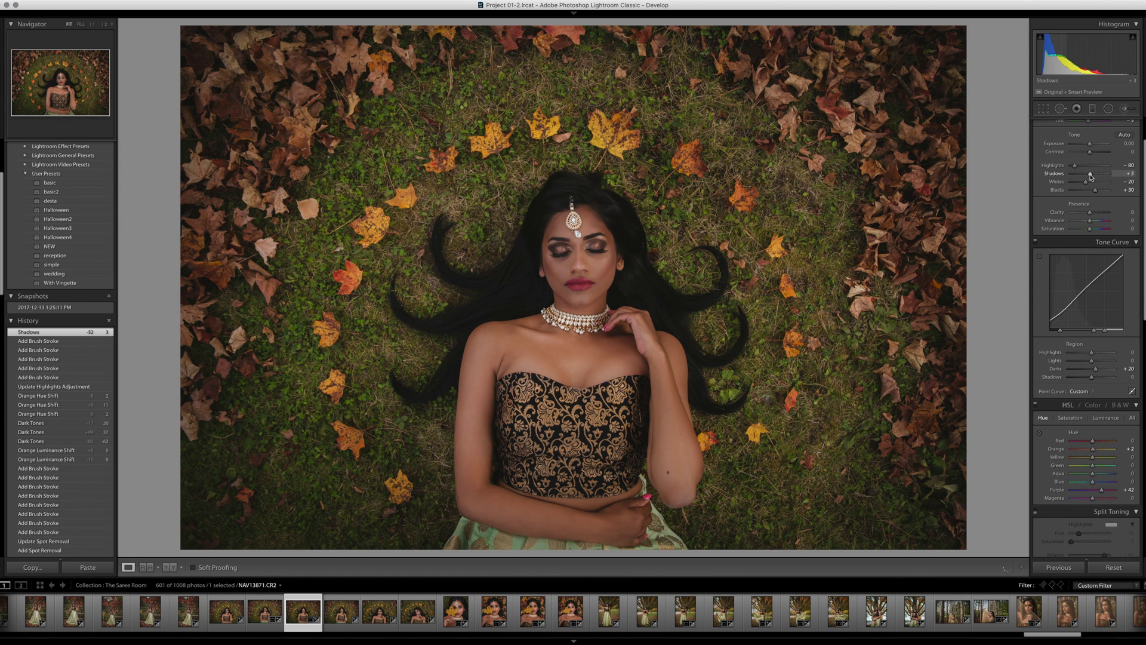
key("super+z")
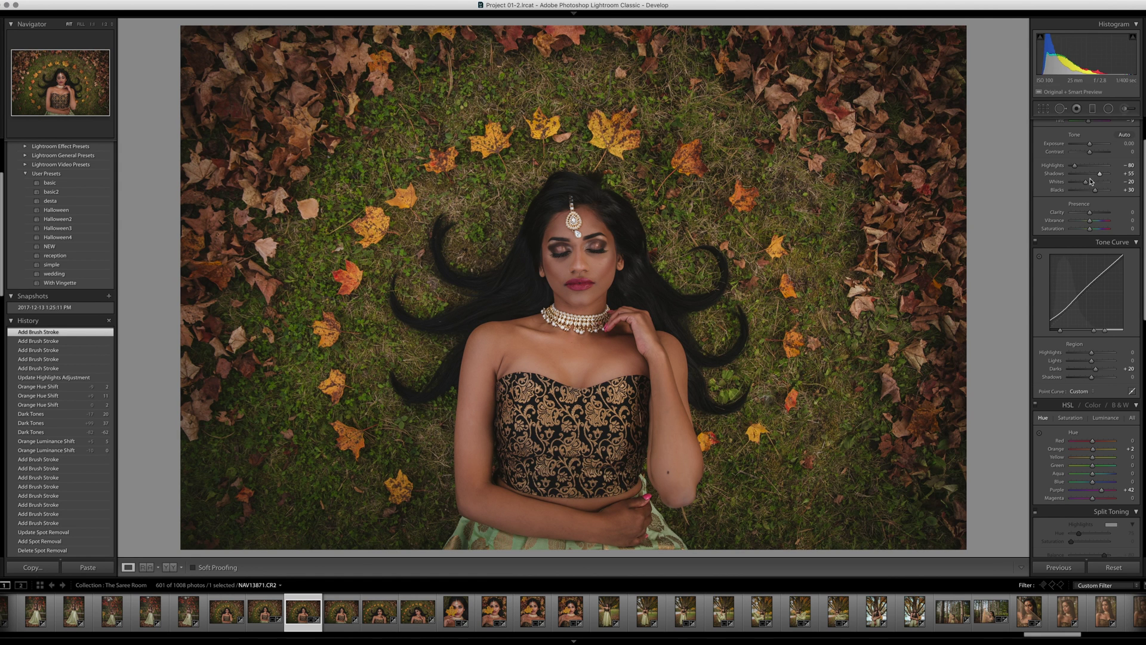
Try different Whites and Blacks values, undoing each change
mouse_move(1077, 186)
left_mouse_down()
mouse_move(1103, 185)
mouse_move(1091, 186)
left_mouse_up()
key("super+z")
scroll(1090, 186, "down", 1)
left_click_drag(1089, 182, 1091, 182)
key("super+z")
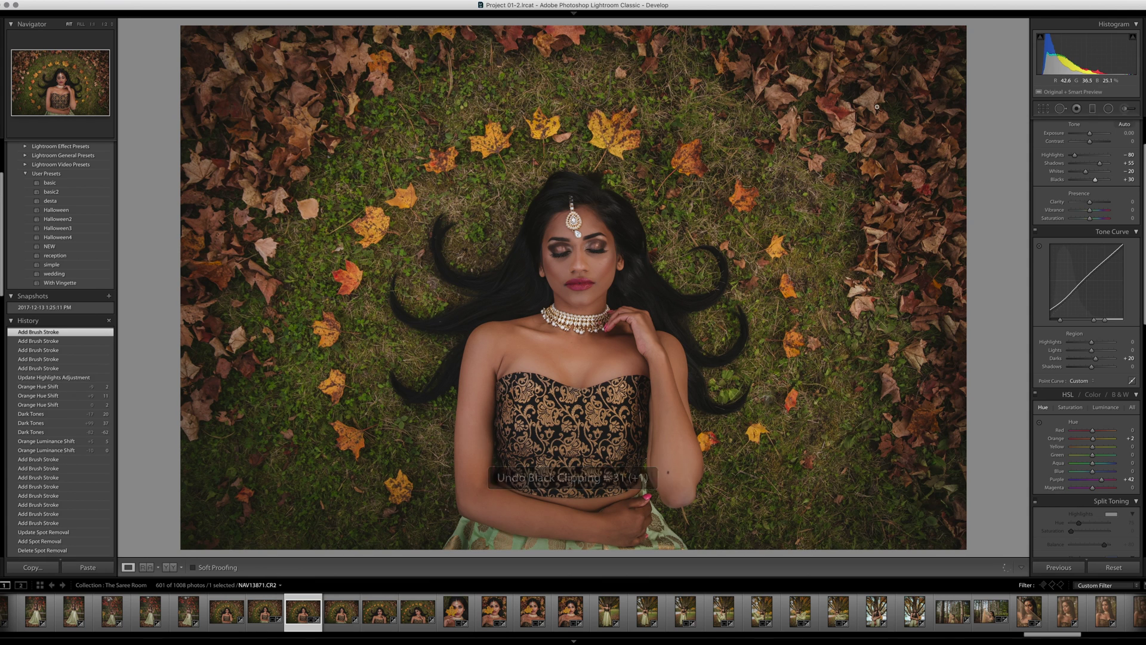
Try a Vibrance of 28 and undo the change
scroll(1080, 209, "down", 1)
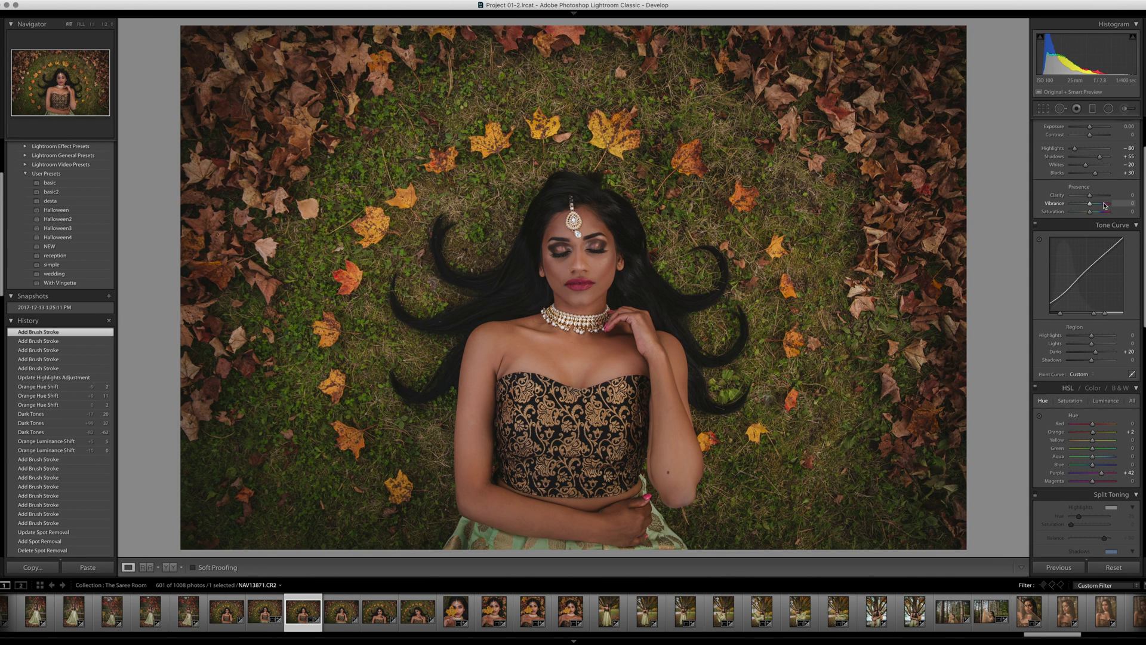
left_click(1097, 206)
key("super+z")
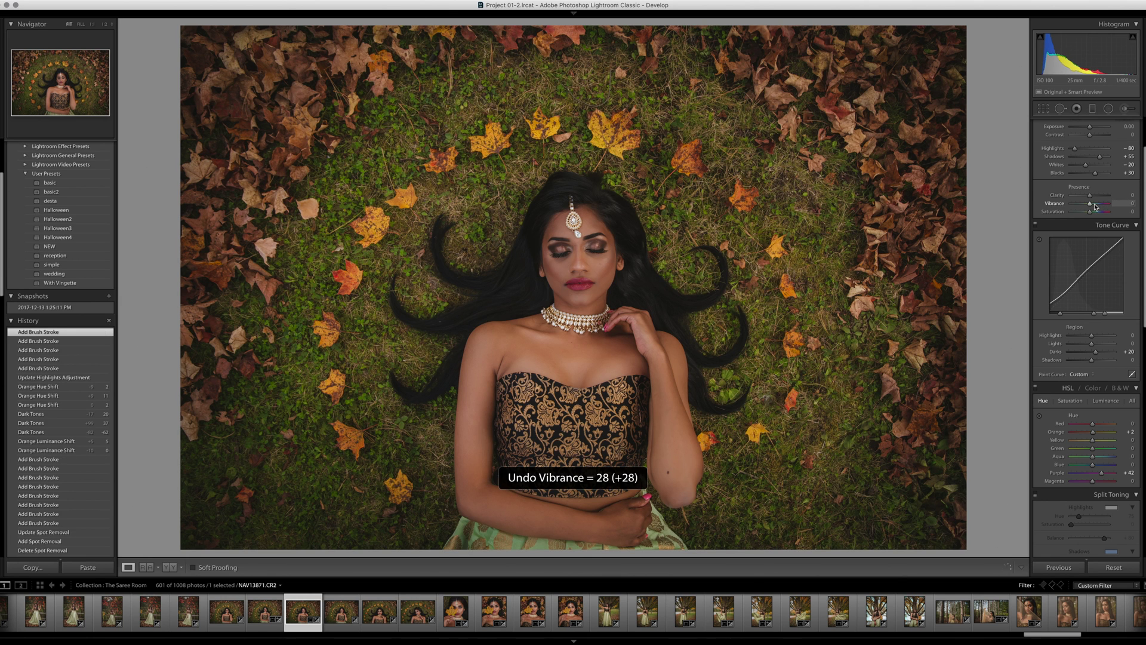
Turn the tone curve off and on again, and try resetting its Darks value, undoing the reset
scroll(1039, 193, "down", 2)
left_click(1036, 206)
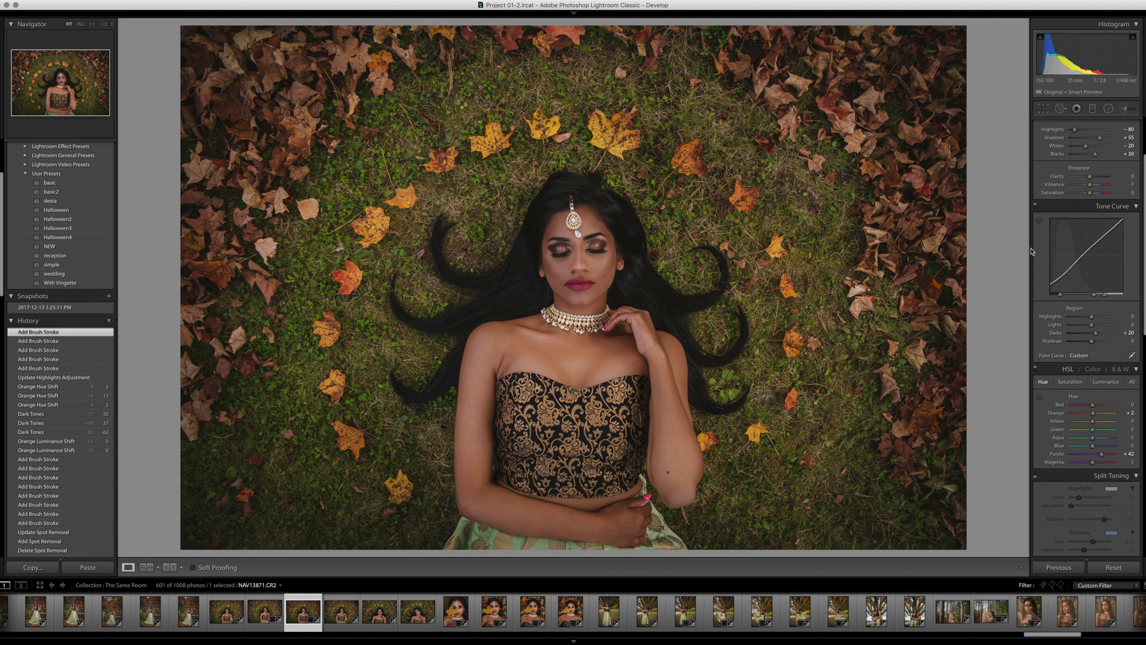
scroll(1037, 197, "down", 2)
left_click(1036, 185)
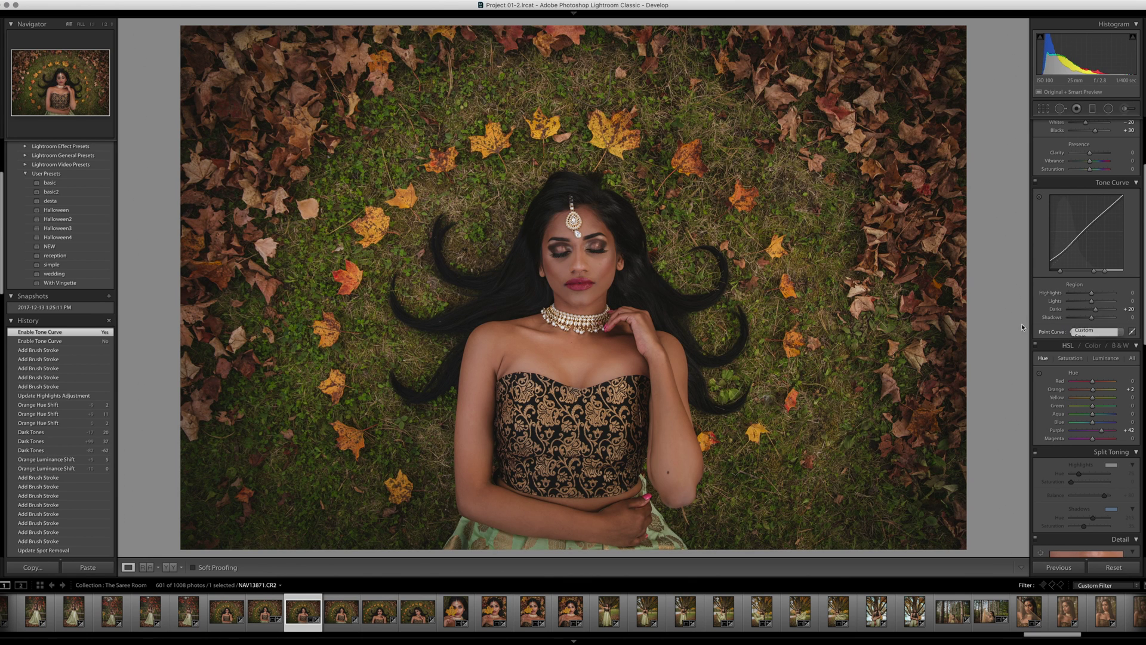
double_click(1056, 310)
key("super+z")
Try a higher Purple hue value and undo the change
scroll(1052, 306, "down", 2)
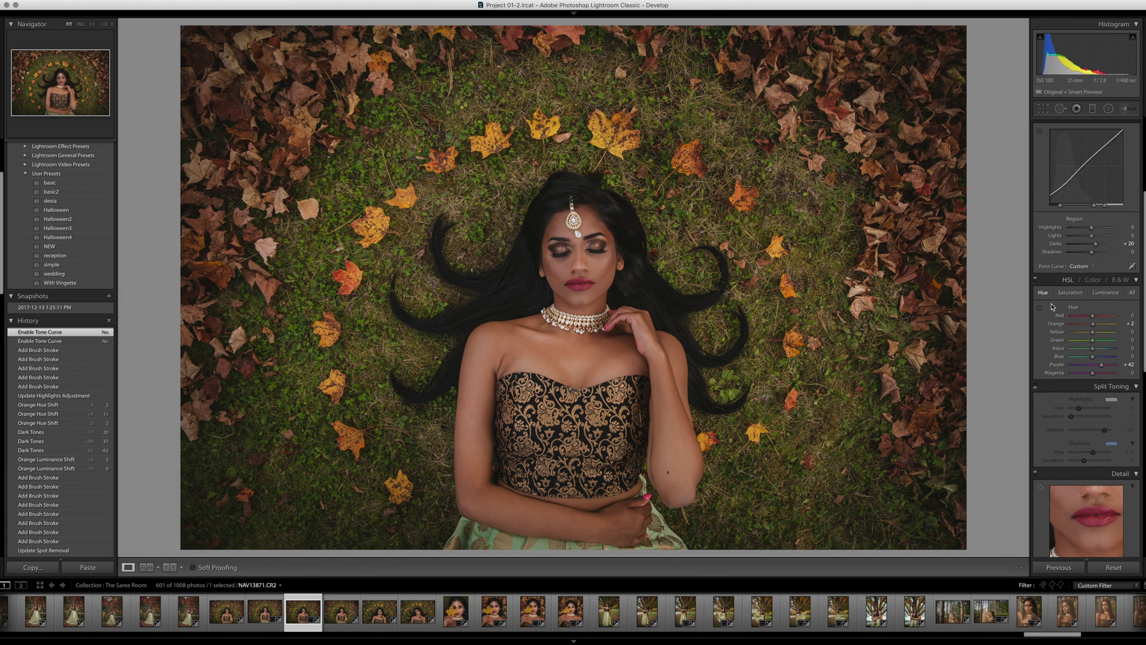
scroll(1053, 306, "down", 1)
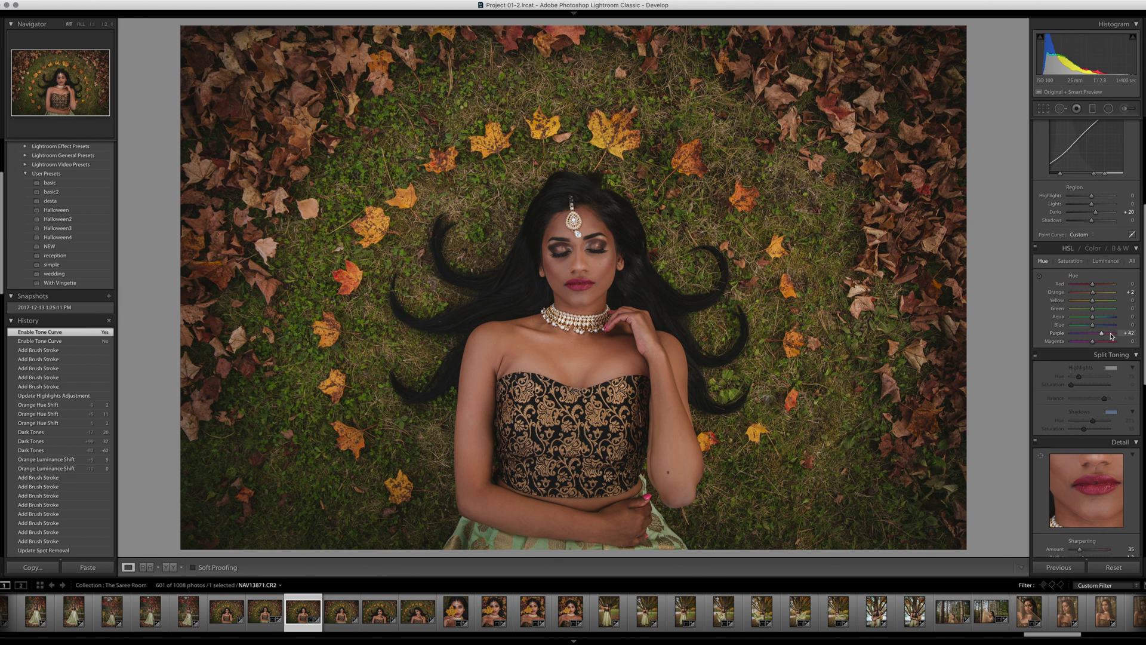
left_click_drag(1100, 336, 1111, 335)
key("super+z")
Try other Orange hue values, including 0 and 5, and restore the Orange hue to 2
left_click_drag(1091, 294, 1095, 295)
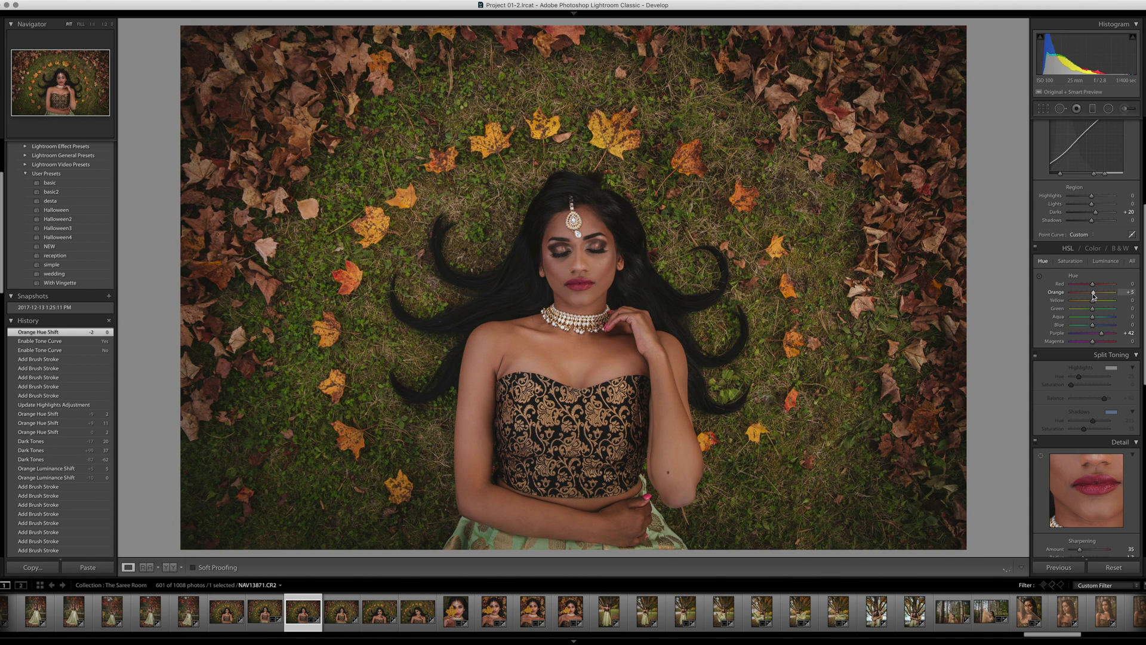
left_click(1125, 292)
type("2")
key("Return")
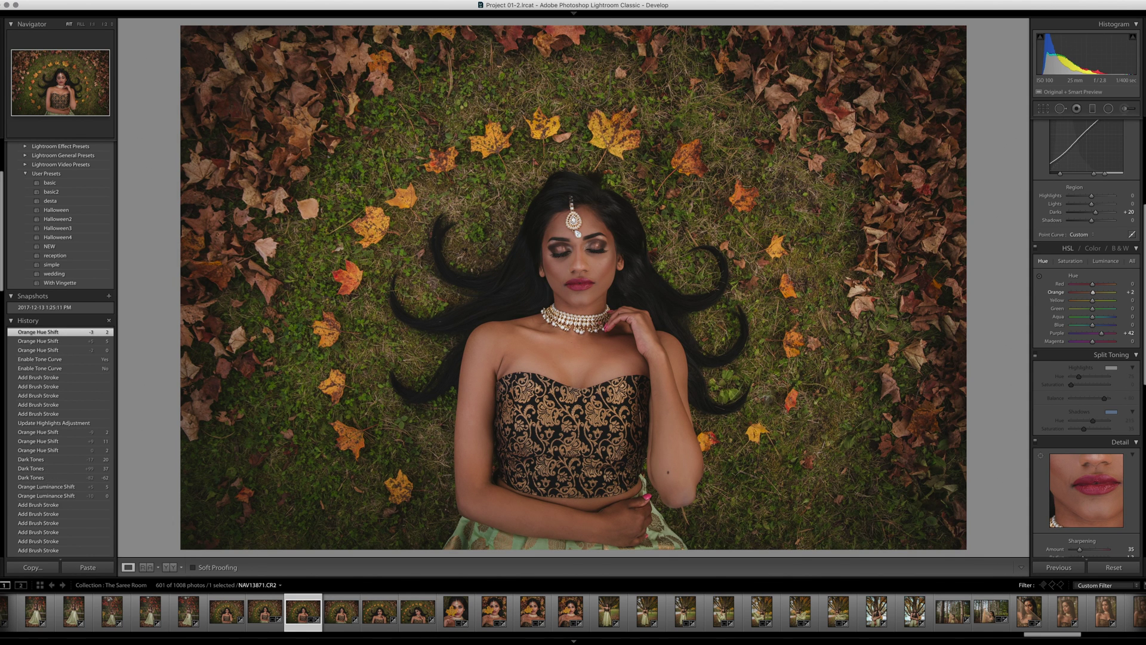
left_click_drag(1094, 293, 1104, 294)
key("super+z")
Try different color saturation values, including Red -6 and another Orange value, undoing each change
left_click(1069, 261)
mouse_move(1094, 285)
left_mouse_down()
mouse_move(1074, 285)
mouse_move(1092, 288)
left_mouse_up()
key("super+z")
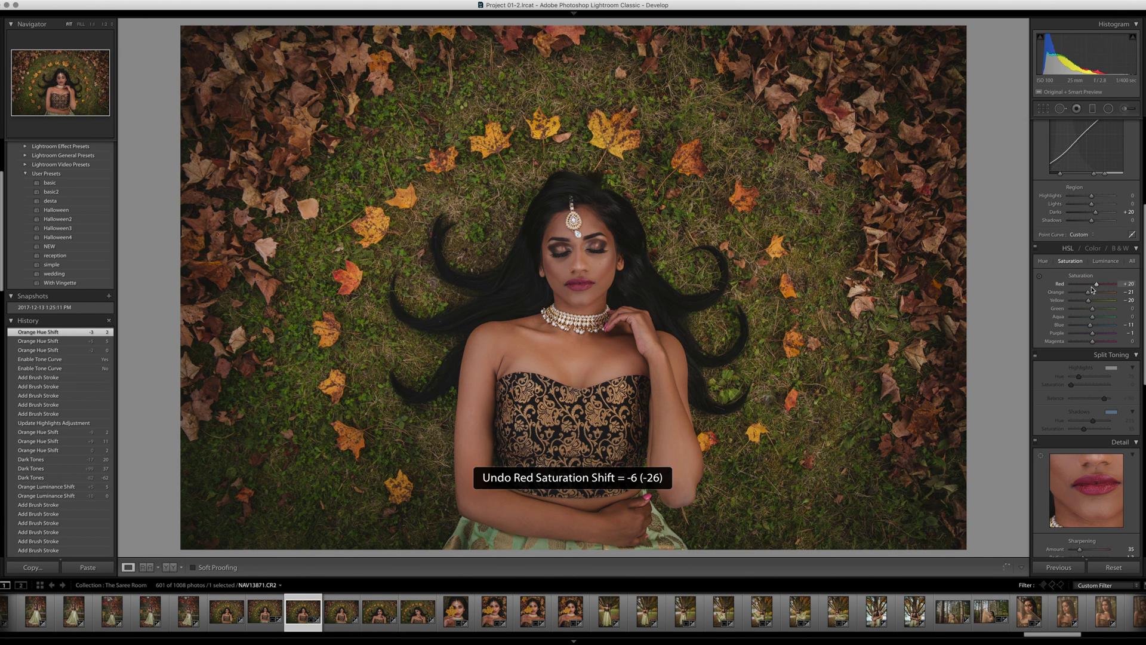
left_click(1125, 292)
key("Return")
key("super+z")
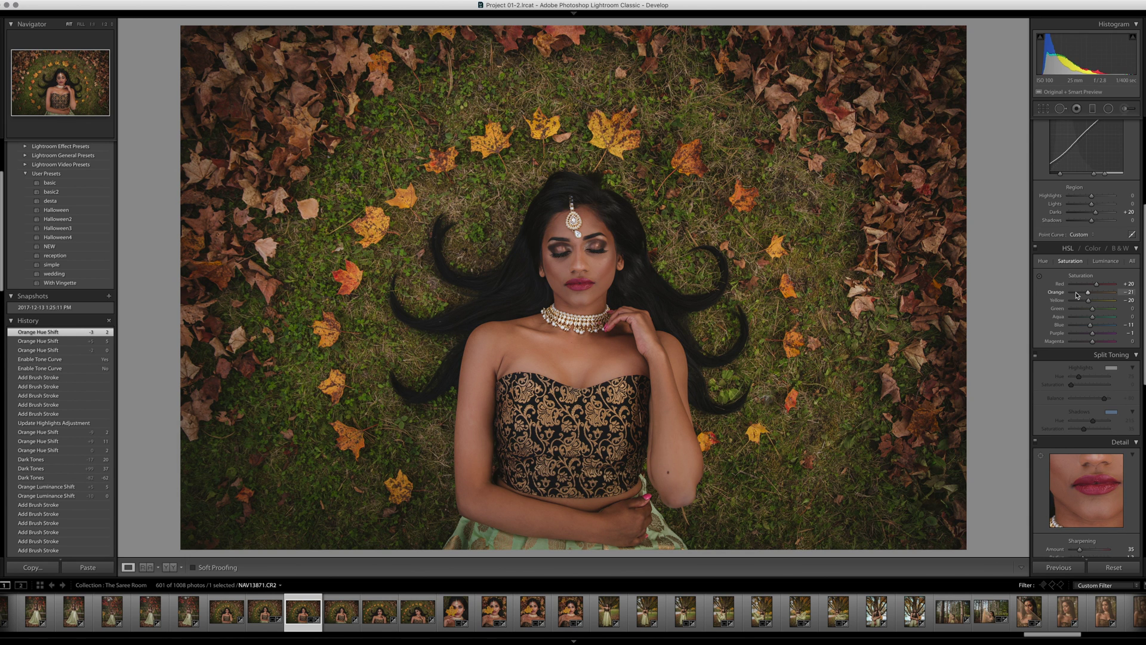
double_click(1094, 305)
key("super+z")
Try a different Orange luminance value, undo it and return to the color saturation settings
scroll(1073, 300, "down", 1)
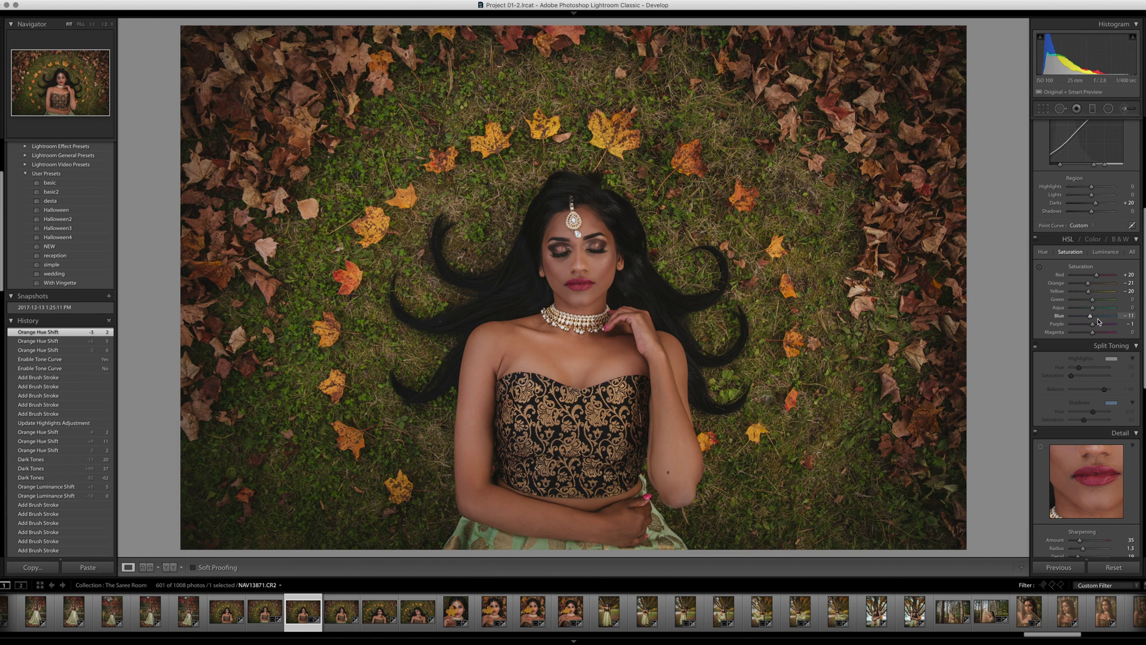
left_click(1106, 251)
key("super+z")
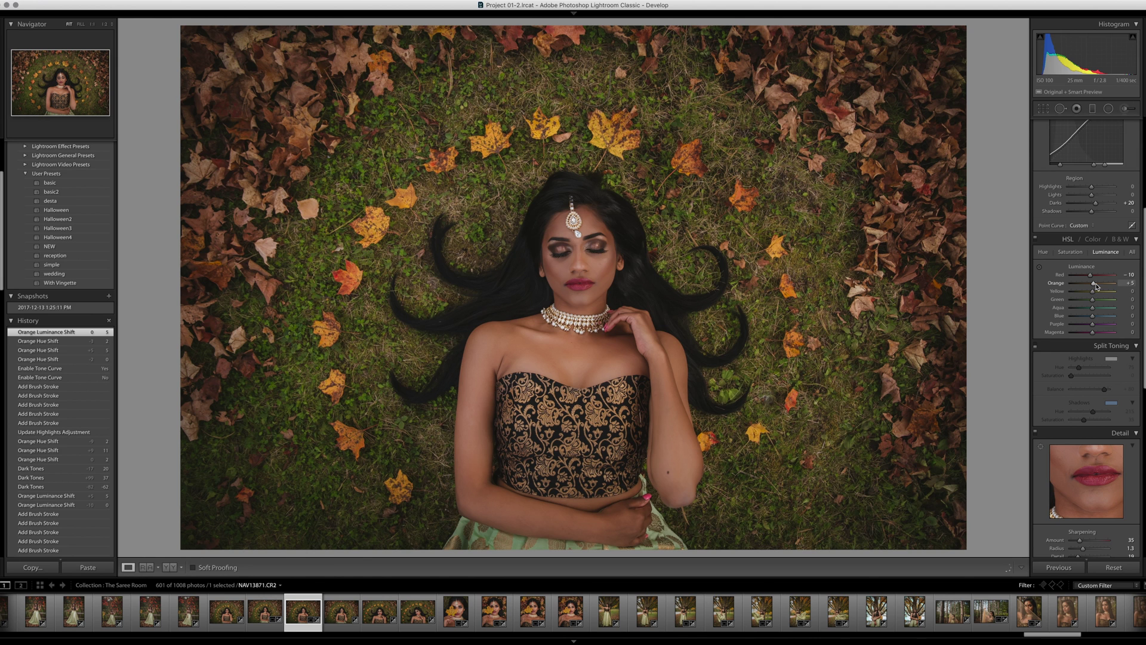
left_click(1070, 251)
Enable the lens profile corrections, try a Distortion of 106, and turn the profile corrections off again
scroll(1051, 268, "down", 3)
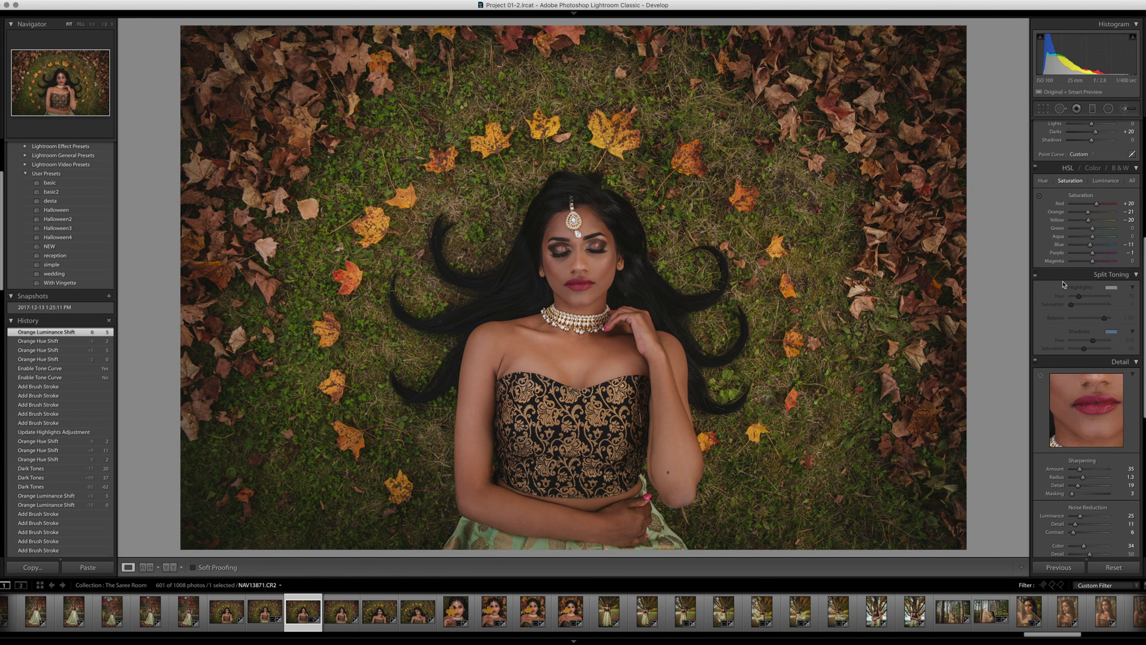
scroll(1063, 284, "down", 4)
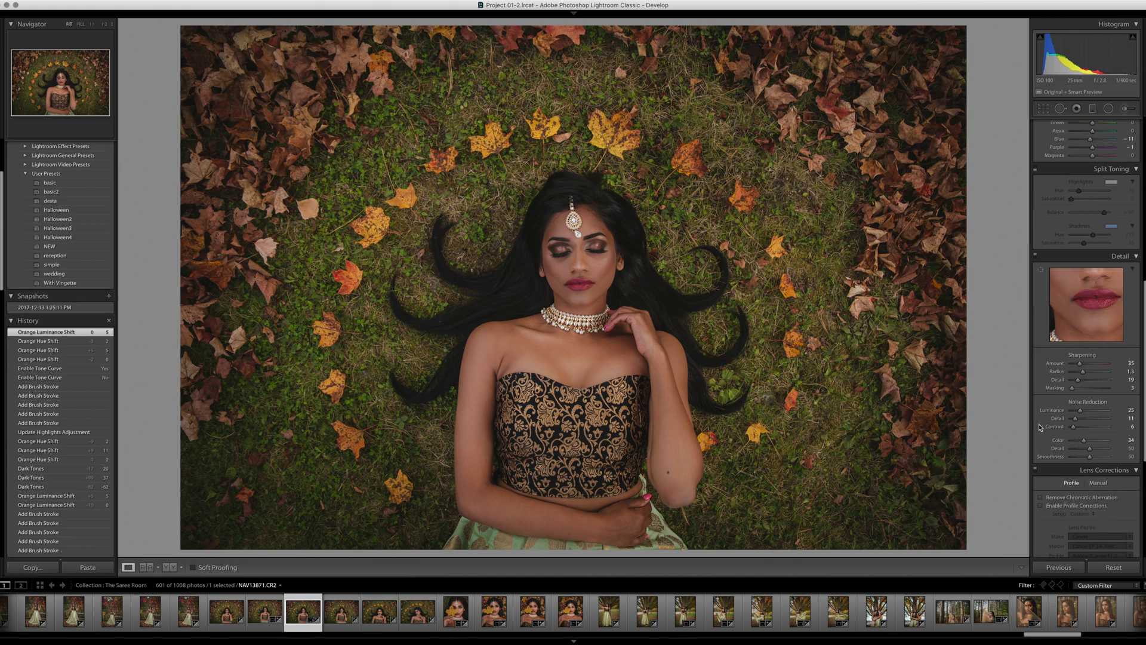
scroll(1050, 388, "down", 6)
left_click(1041, 345)
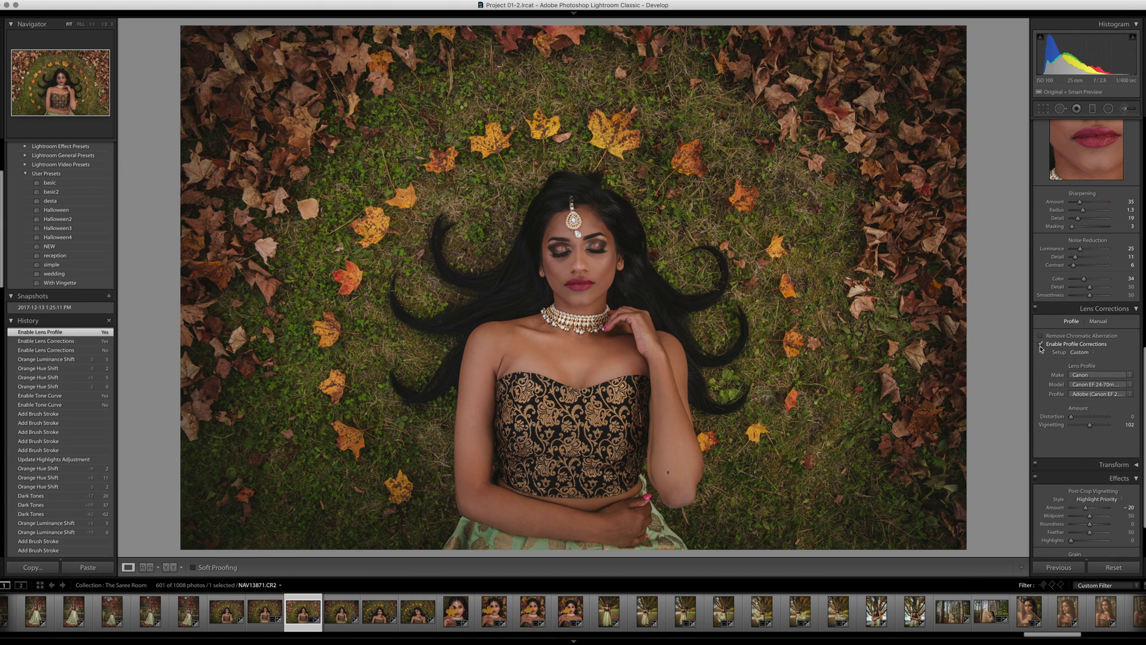
left_click(1041, 345)
left_click(1041, 345)
left_click(1091, 417)
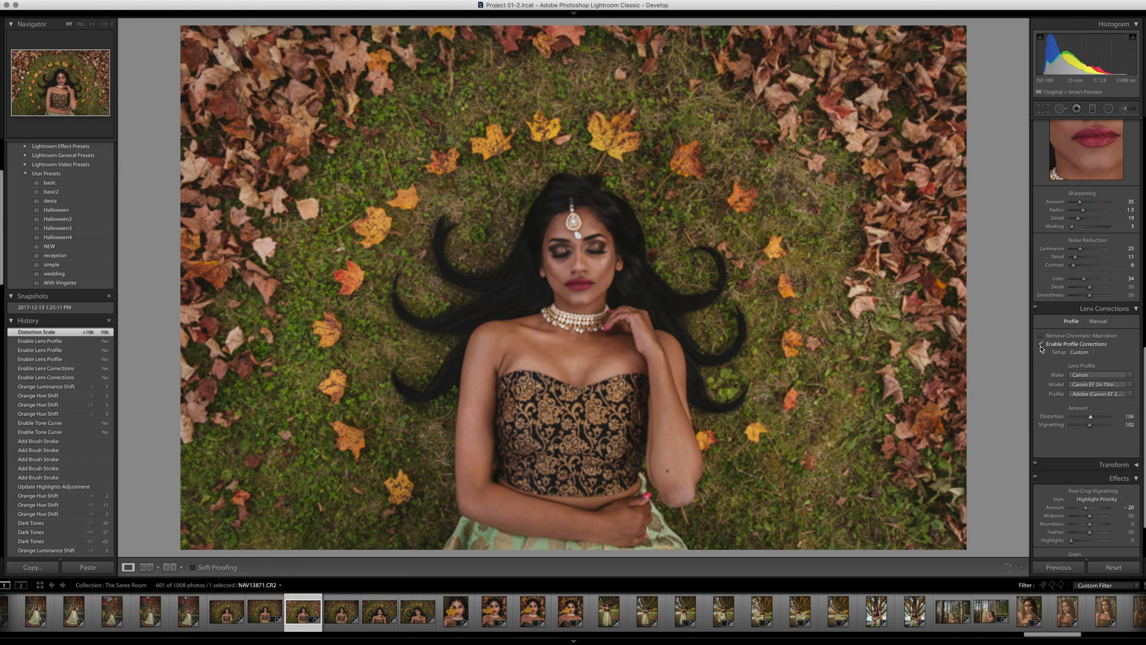
left_click(1041, 345)
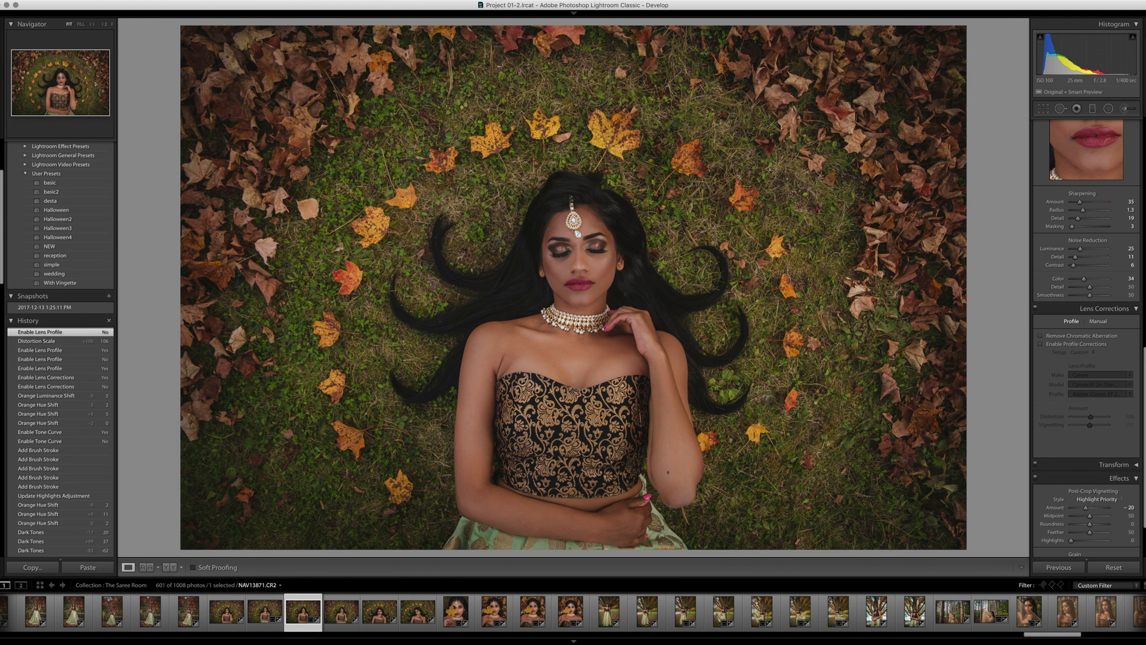
scroll(1123, 418, "down", 3)
scroll(1128, 415, "down", 1)
scroll(1122, 417, "up", 1)
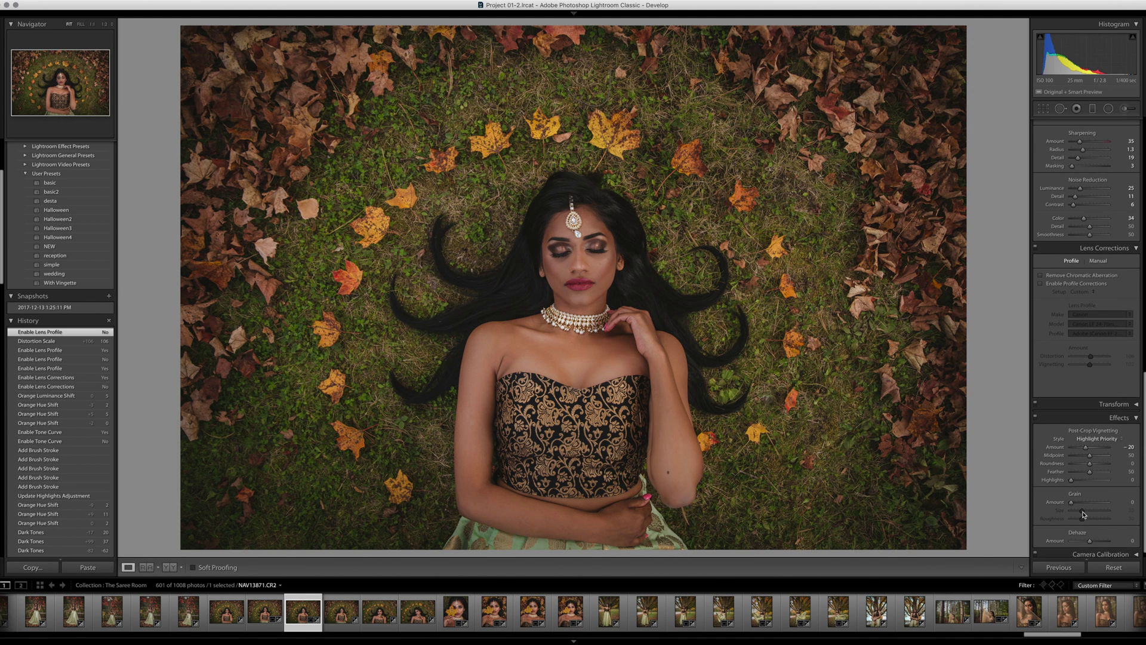
scroll(1084, 514, "up", 10)
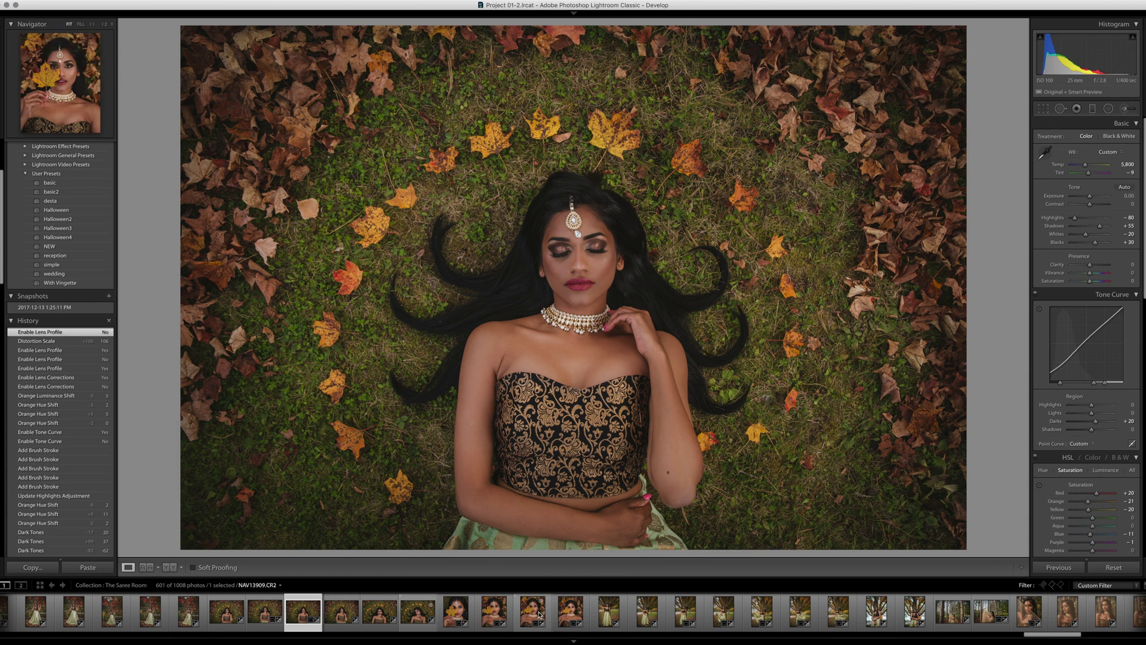
Open the close-up leaf portrait NAV13912.CR2 and choose the 4 x 5 / 8 x 10 crop aspect ratio
left_click(561, 614)
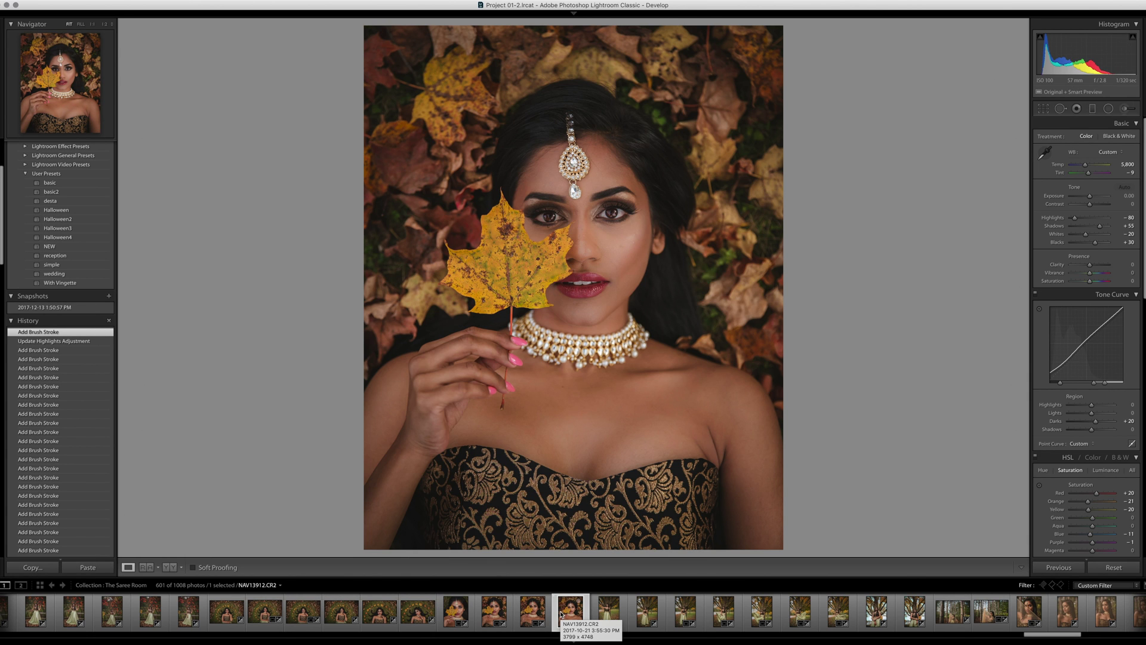
left_click(1044, 109)
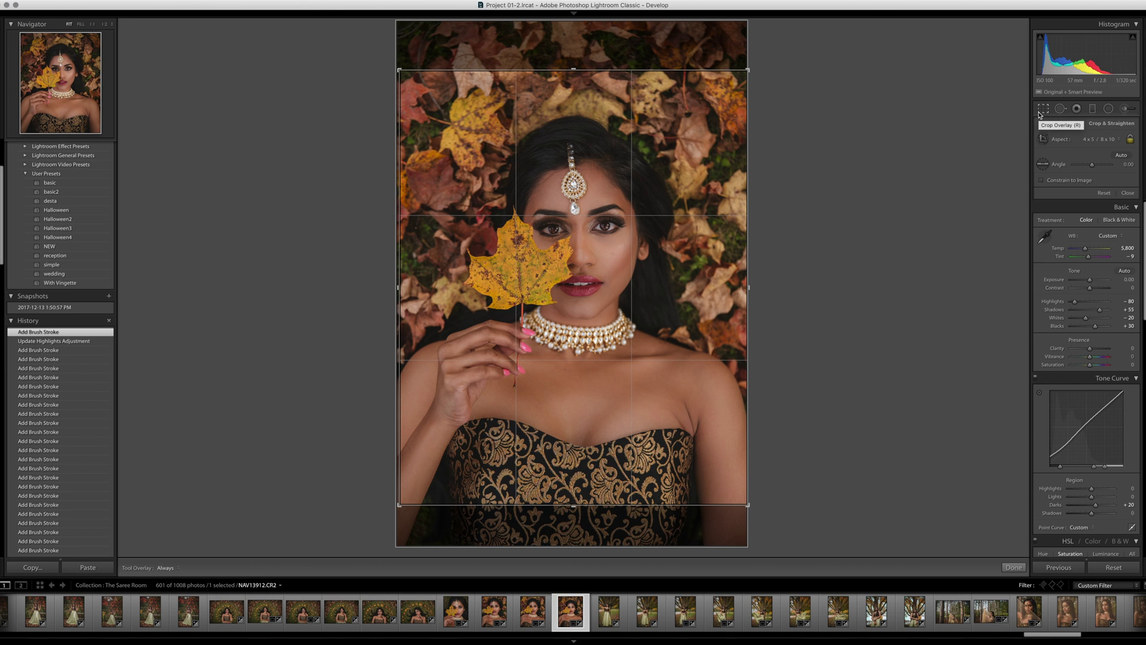
left_click(1103, 139)
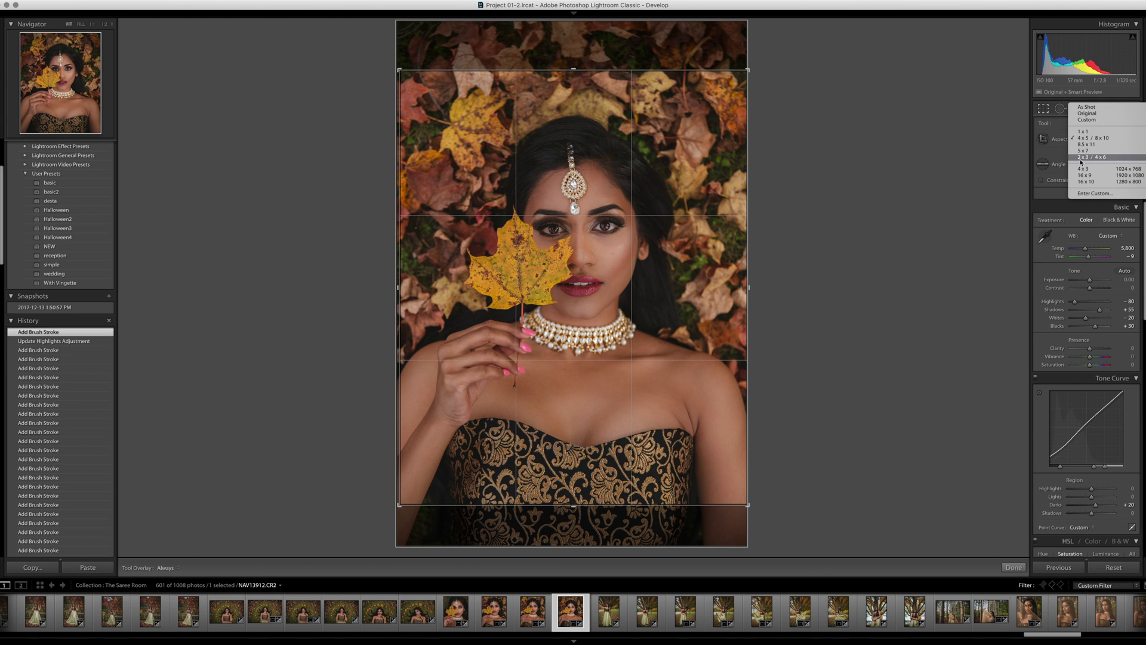
left_click(1097, 138)
left_click(1048, 110)
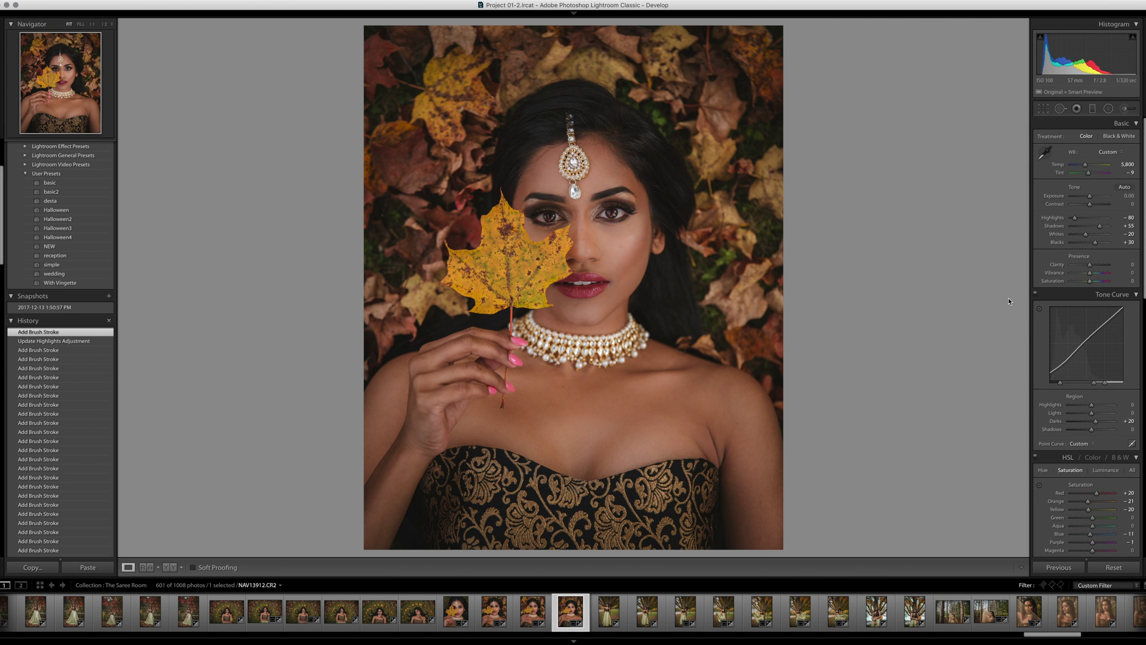
scroll(1085, 299, "down", 10)
scroll(1086, 300, "up", 10)
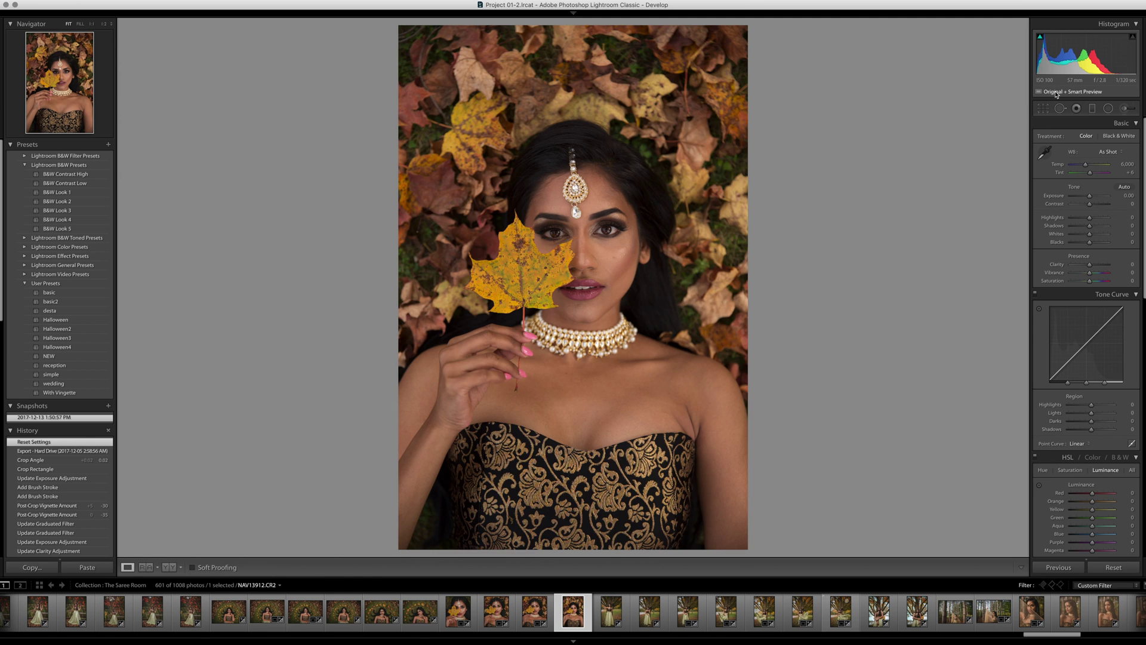
Crop the unedited leaf portrait at 4 x 5 / 8 x 10, repositioning the frame around the face and upper body
left_click(1043, 108)
left_click_drag(691, 188, 615, 122)
left_click(1042, 111)
left_click(1042, 110)
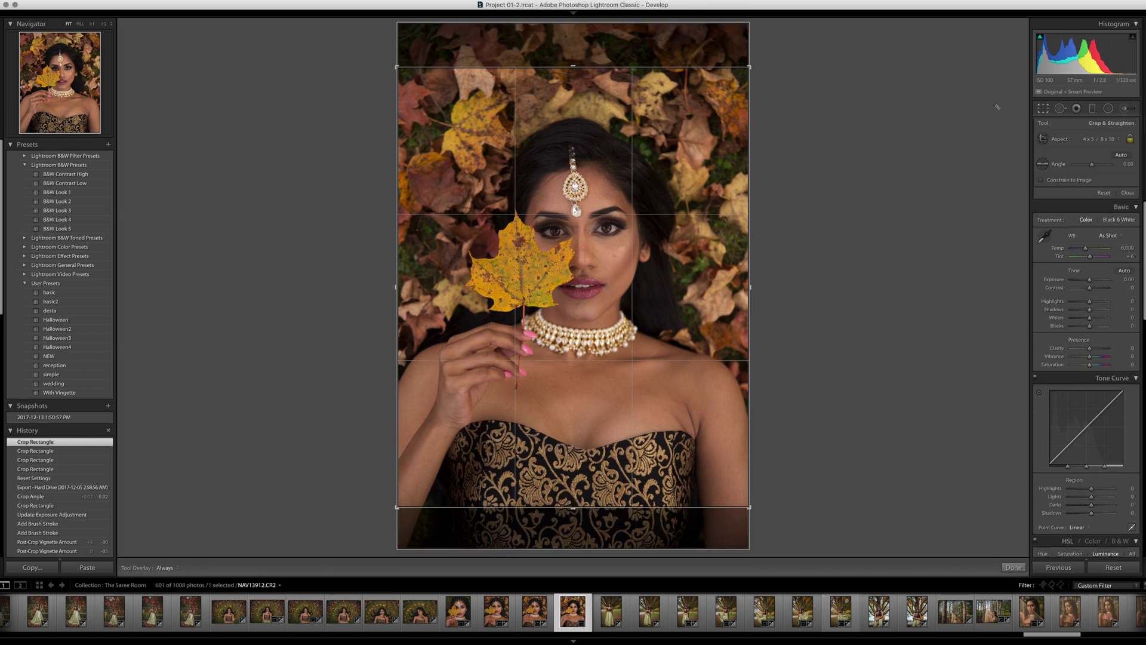
left_click(1043, 108)
Apply the basic2 user preset to the leaf portrait and adjust the post-crop vignette amount
left_click(51, 302)
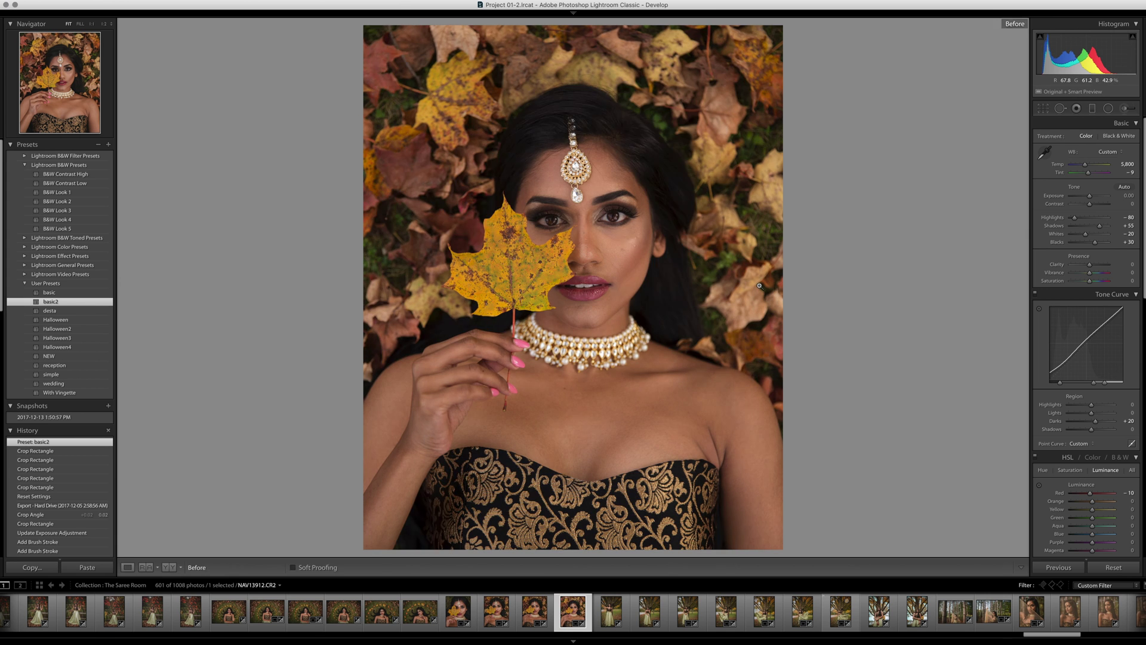
scroll(1058, 311, "down", 5)
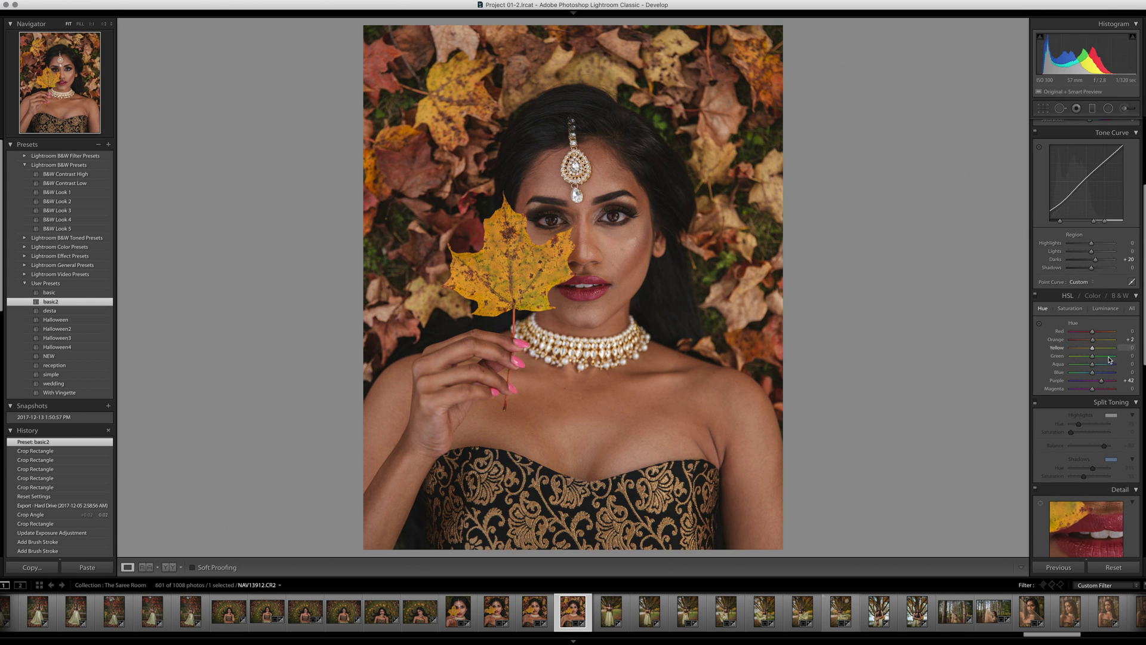
scroll(1075, 322, "down", 6)
scroll(1096, 336, "down", 5)
left_click_drag(1090, 440, 1084, 444)
Tighten the portrait's crop slightly from its lower corner
key("r")
left_click_drag(397, 508, 401, 503)
key("r")
scroll(1110, 239, "up", 10)
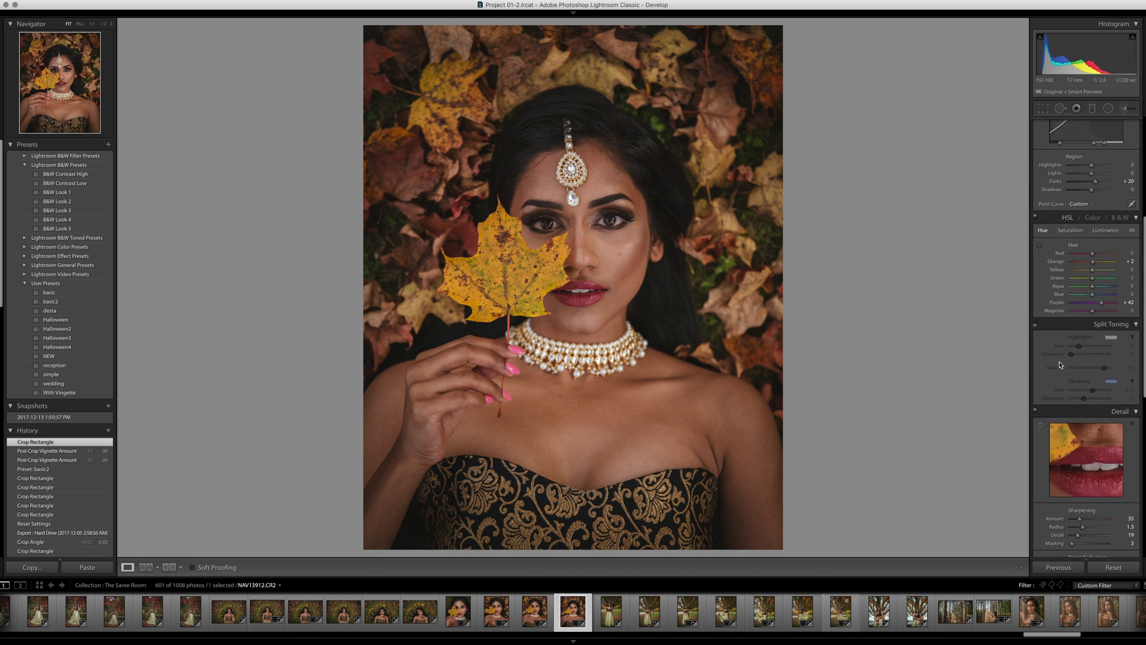
Smooth the facial skin using a size 7 adjustment brush with Exposure 0.10 and Clarity -100
key("k")
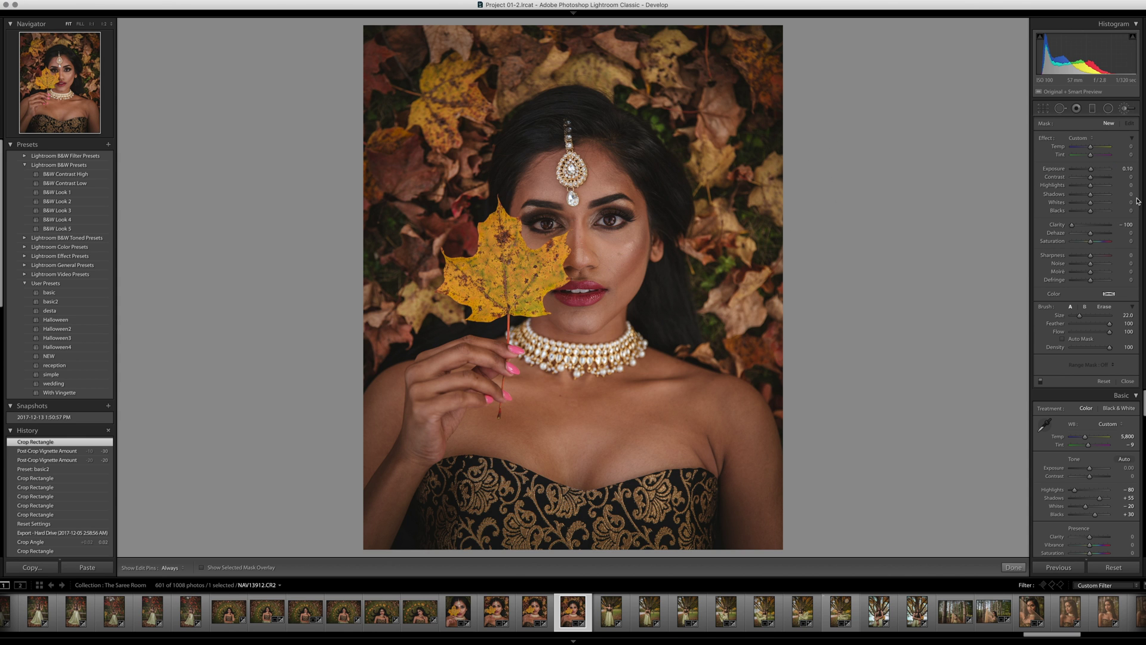
key("k")
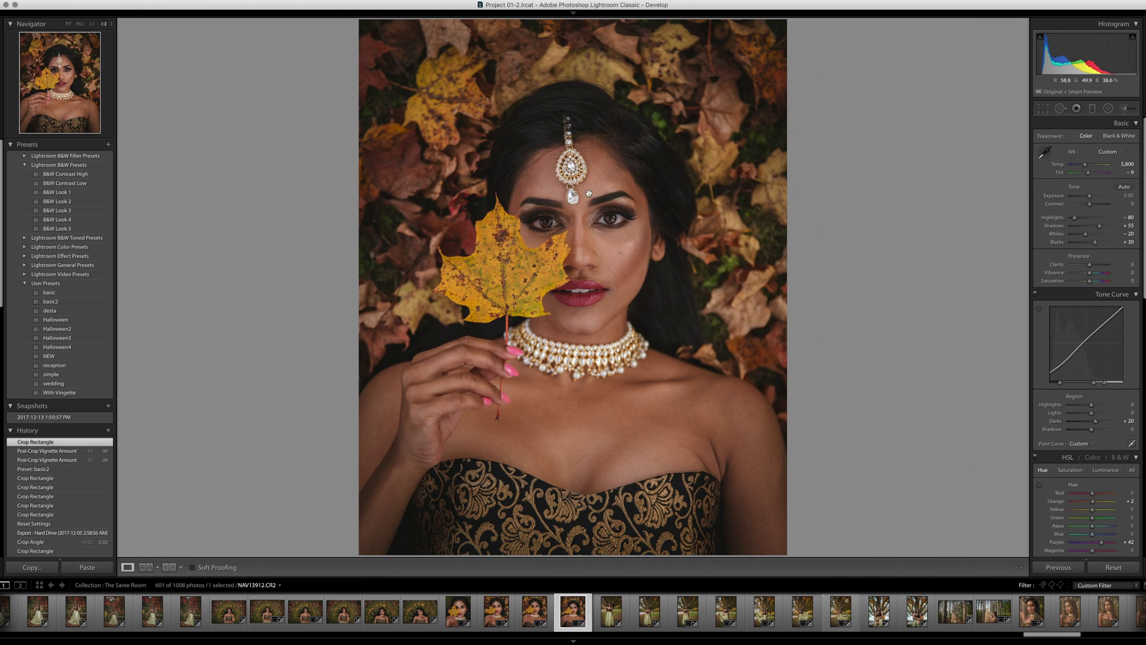
left_click(589, 192)
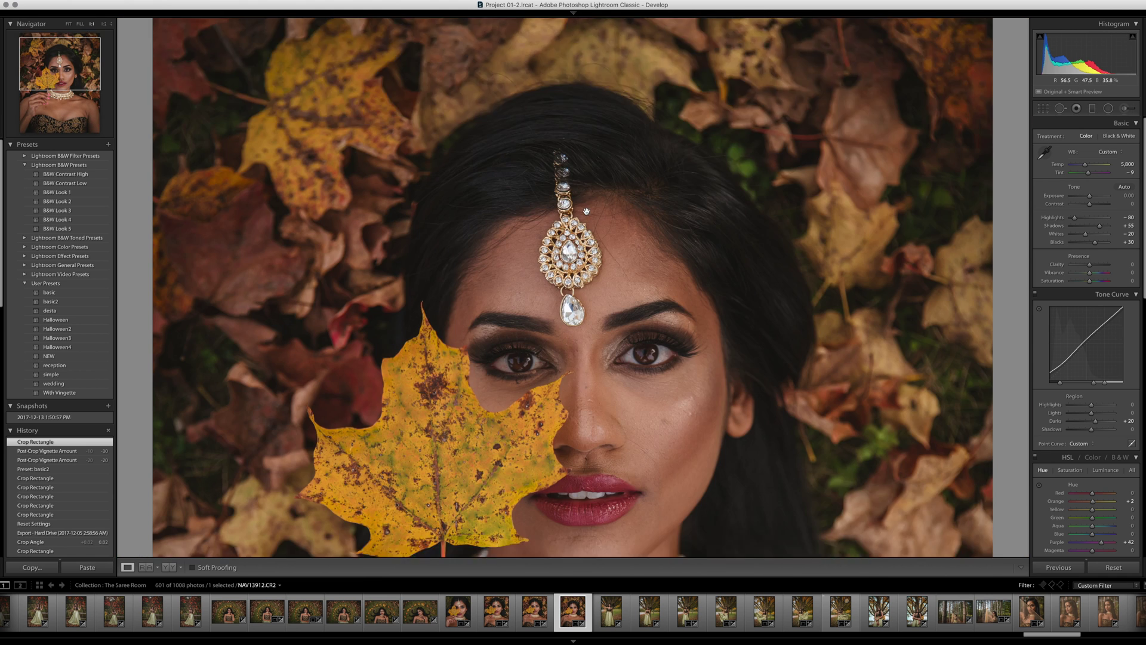
key("k")
key("h")
key("bracketleft")
key("bracketleft")
key("bracketleft")
key("bracketleft")
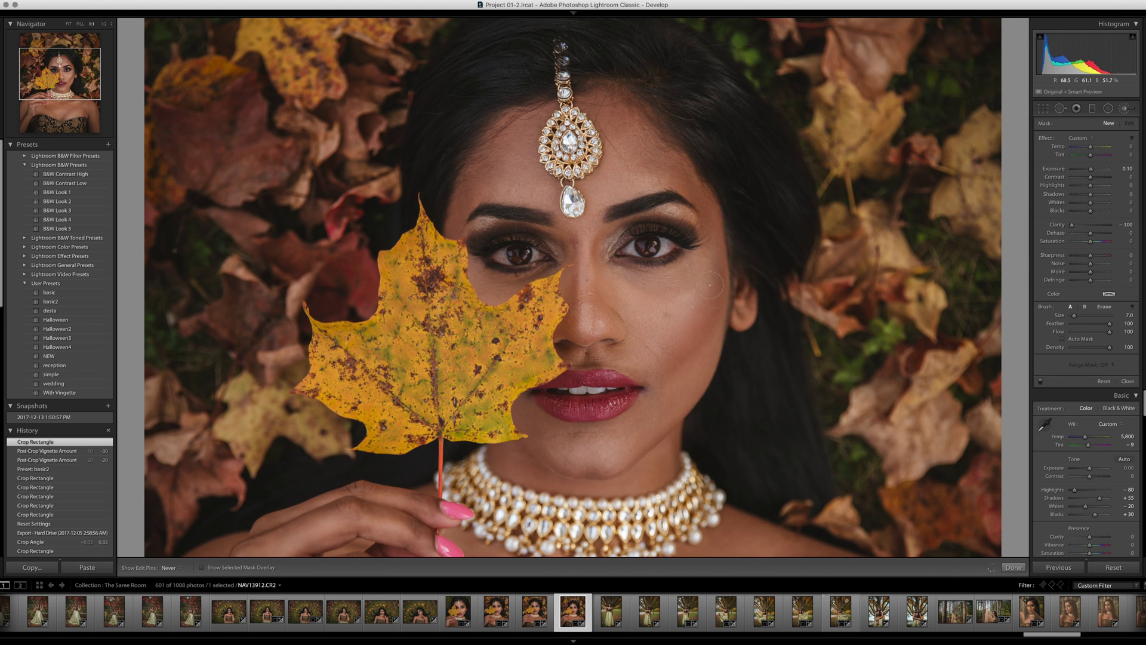
mouse_move(576, 448)
left_mouse_down()
mouse_move(636, 309)
mouse_move(575, 239)
left_mouse_up()
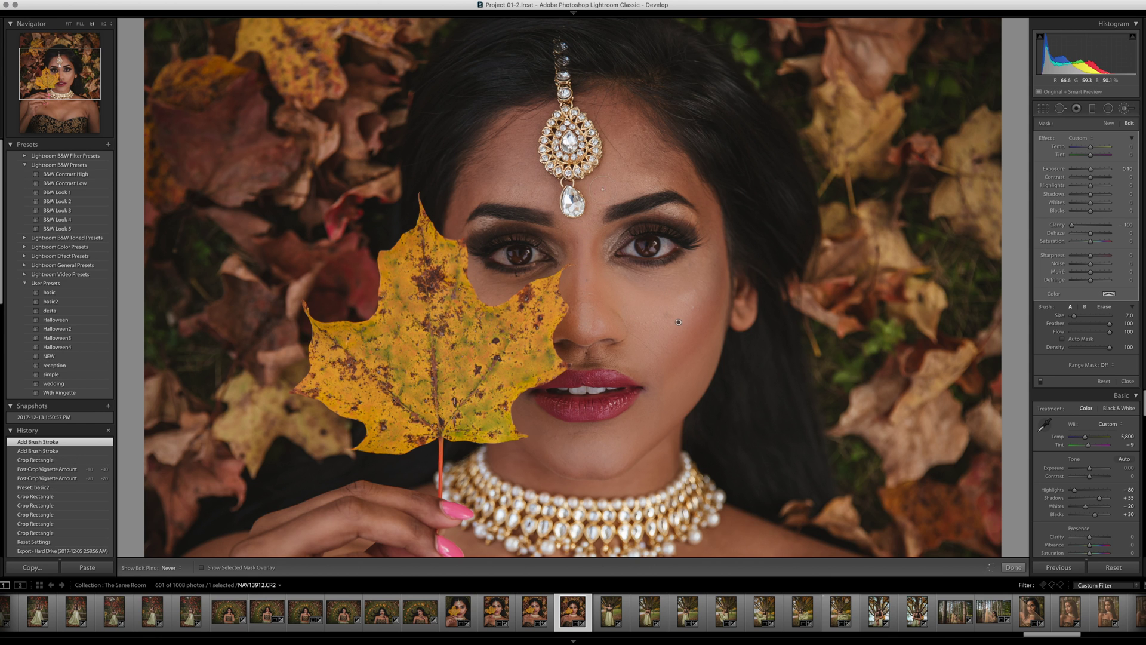
left_click_drag(660, 162, 664, 165)
Brush the smaller skin areas around the eyes, nose and forehead at size 5 and finish the skin smoothing
key("bracketleft")
key("bracketleft")
left_click_drag(695, 217, 671, 215)
left_click_drag(526, 469, 505, 454)
mouse_move(529, 412)
left_mouse_down()
mouse_move(604, 335)
mouse_move(566, 328)
mouse_move(678, 321)
left_mouse_up()
mouse_move(480, 281)
left_mouse_down()
mouse_move(548, 273)
mouse_move(563, 224)
left_mouse_up()
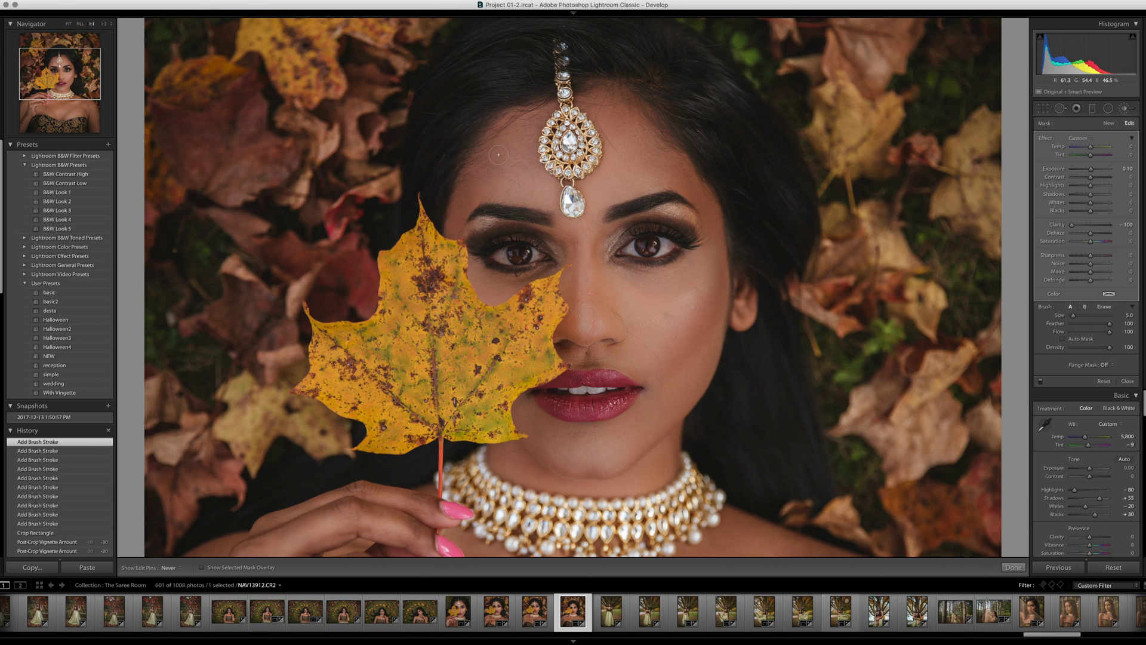
left_click_drag(548, 190, 579, 251)
left_click_drag(591, 263, 599, 280)
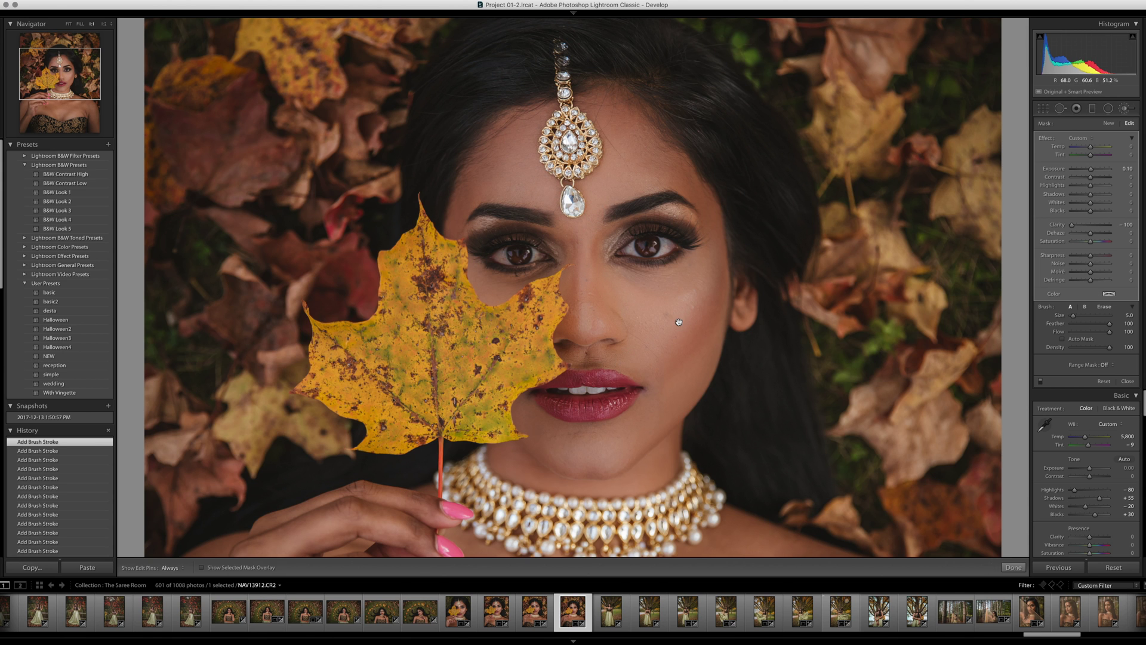
mouse_move(679, 323)
key("z")
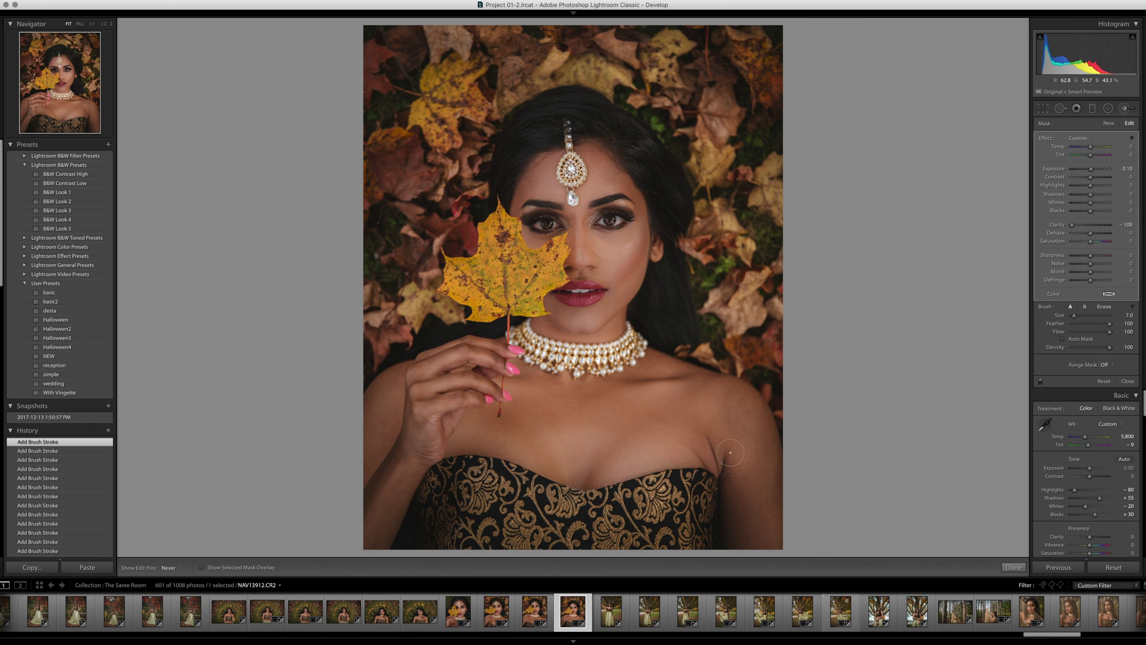
key("h")
key("h")
key("bracketleft")
key("bracketleft")
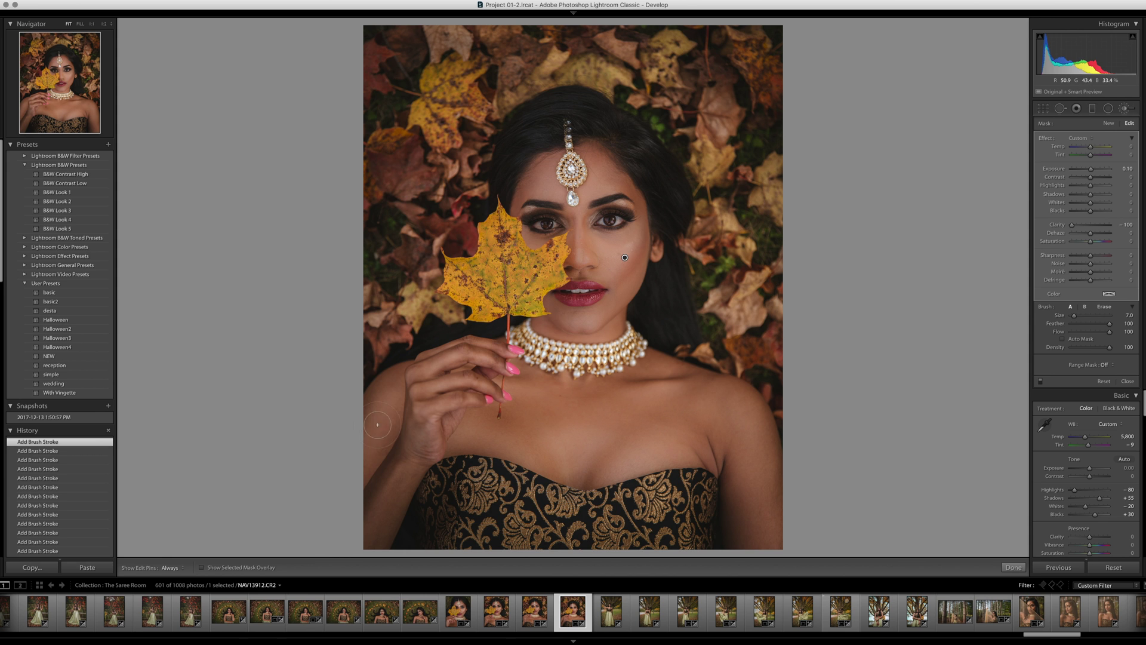
key("k")
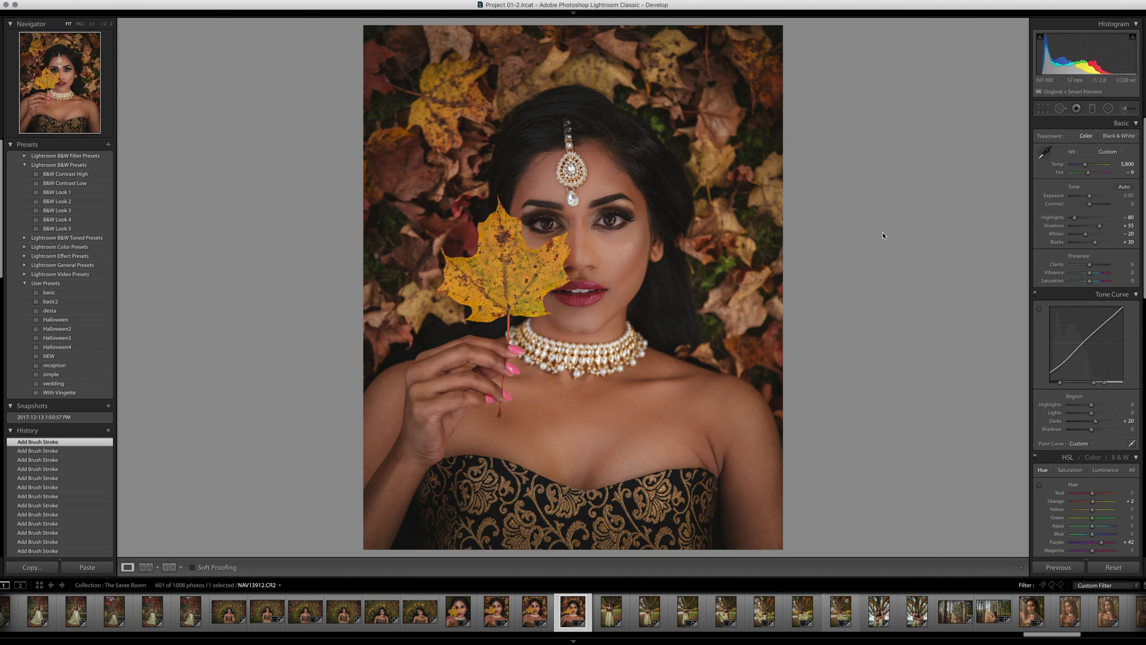
Try brushing the eyes with Exposure 0.10, Clarity 0 and Sharpness 30
left_click(664, 207)
left_click(651, 202)
key("k")
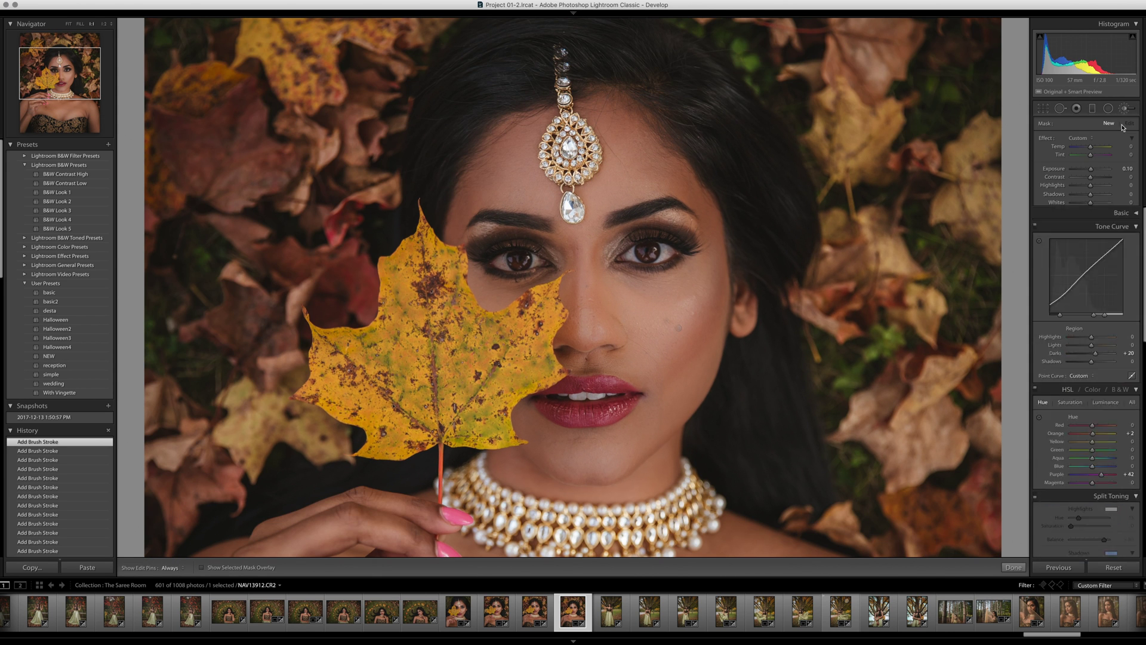
left_click(1127, 224)
type("0")
key("Return")
left_click(1127, 255)
type("30")
key("Return")
key("h")
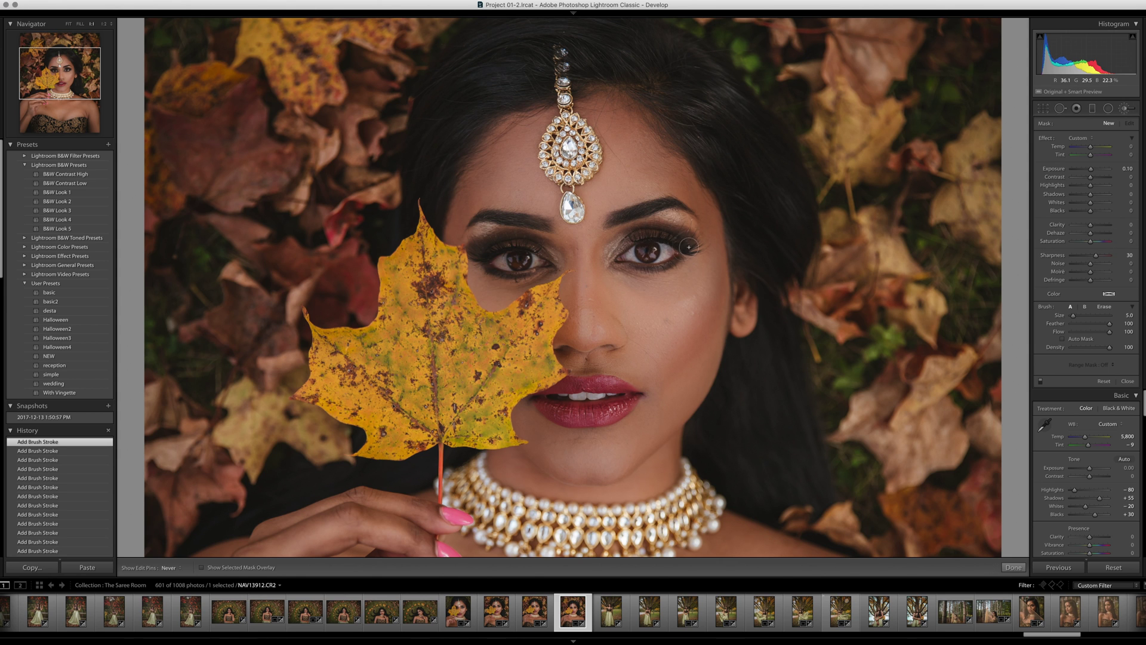
left_click(651, 254)
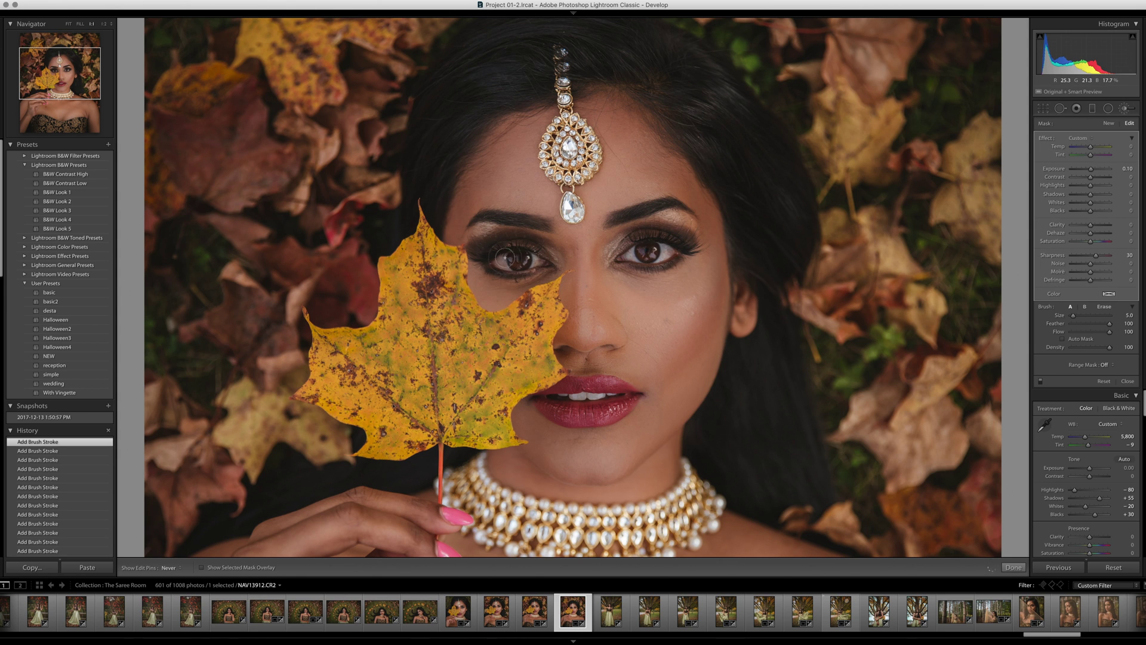
Paint the eyes with a new size 4 brush using Exposure 0.10, Contrast 10, Clarity 10 and Sharpness 0
left_click(1109, 123)
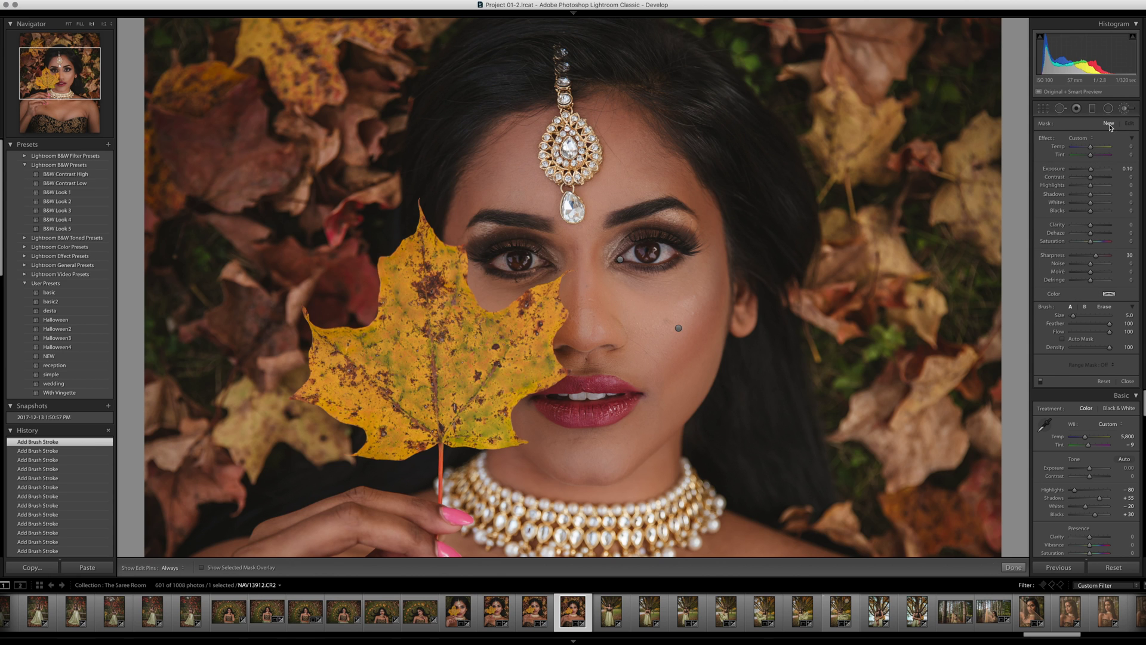
double_click(1097, 255)
double_click(1091, 168)
left_click(1123, 177)
key("Return")
left_click(1124, 225)
type("10")
key("Return")
key("Up")
key("bracketleft")
left_click_drag(651, 250, 650, 253)
Fine-tune the eye brush's exposure and compare the portrait before and after the edits
key("h")
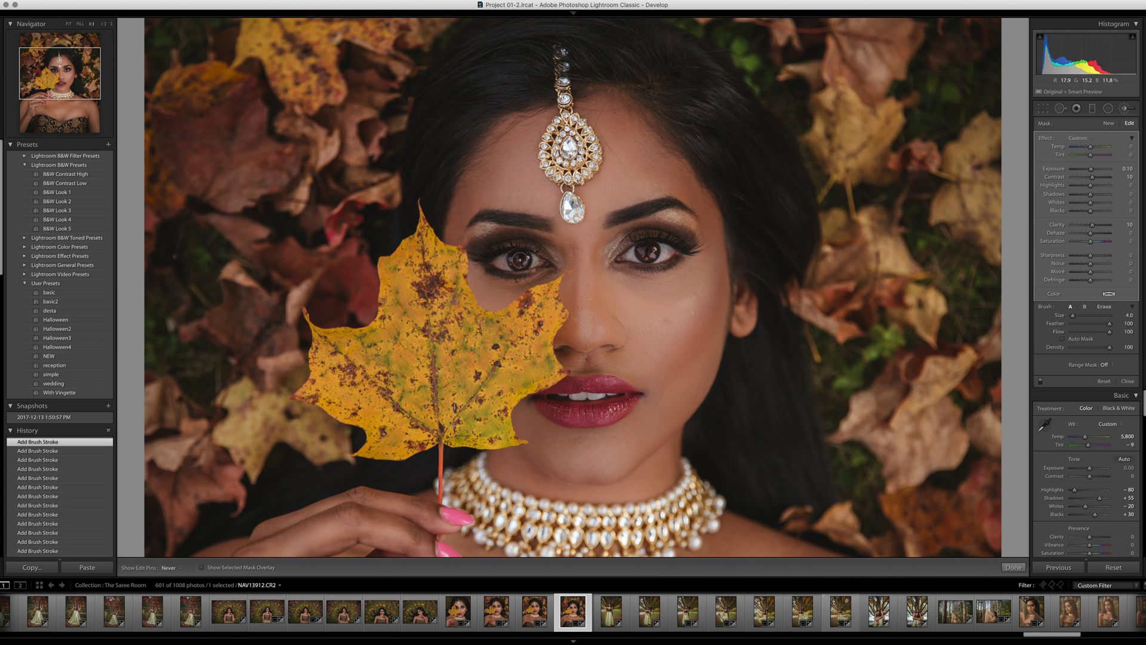
key("h")
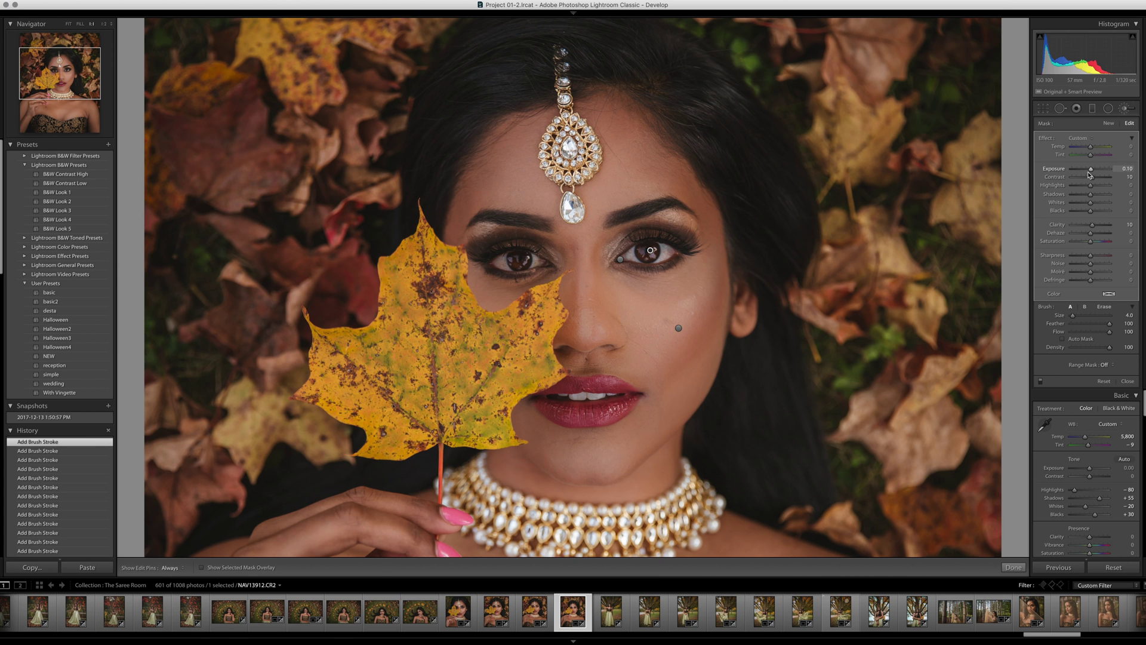
left_click_drag(1089, 173, 1089, 173)
key("backslash")
key("backslash")
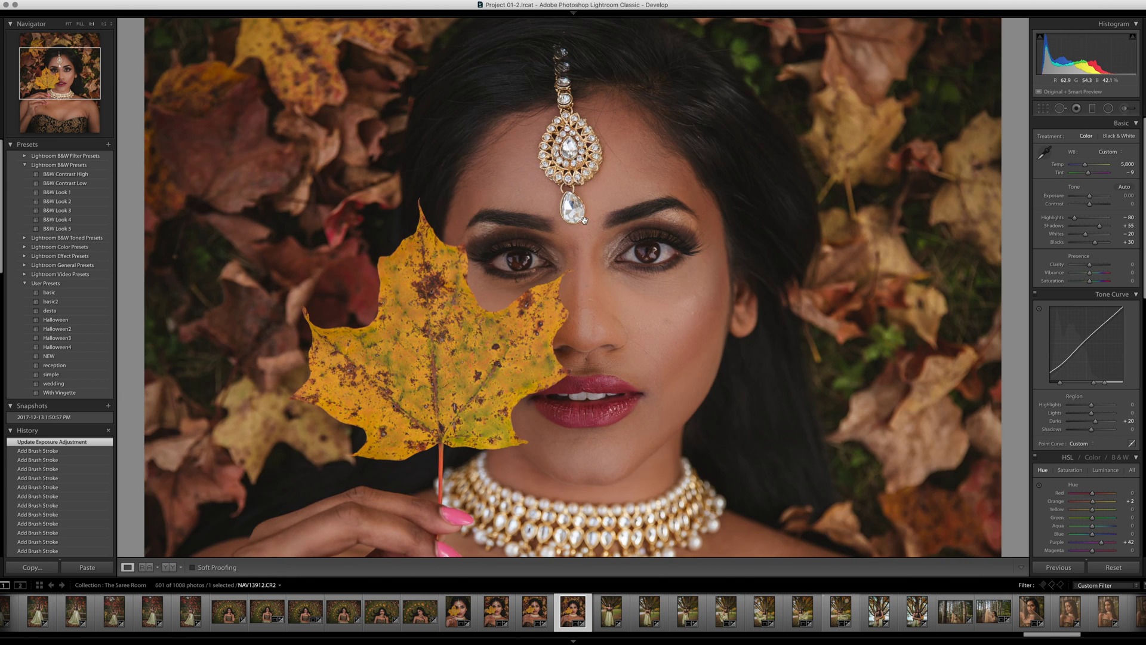
left_click(909, 226)
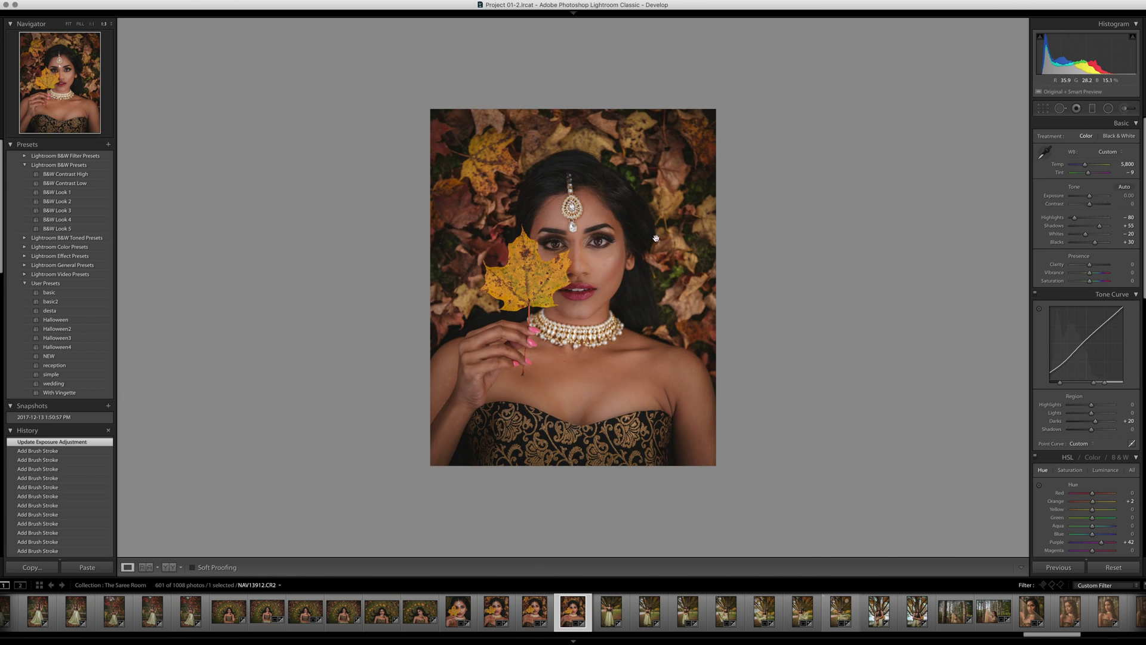
Brush the face highlights with a new adjustment using Highlights 10 and Exposure, Contrast and Clarity at 0
left_click(1126, 108)
left_click_drag(1092, 170, 1090, 170)
left_click(1125, 178)
type("0")
left_click(1125, 225)
type("0")
key("Return")
scroll(619, 374, "up", 5)
mouse_move(618, 374)
left_mouse_down()
mouse_move(654, 364)
mouse_move(619, 374)
left_mouse_up()
mouse_move(566, 346)
left_mouse_down()
mouse_move(665, 271)
mouse_move(675, 179)
mouse_move(577, 123)
mouse_move(454, 197)
mouse_move(465, 314)
left_mouse_up()
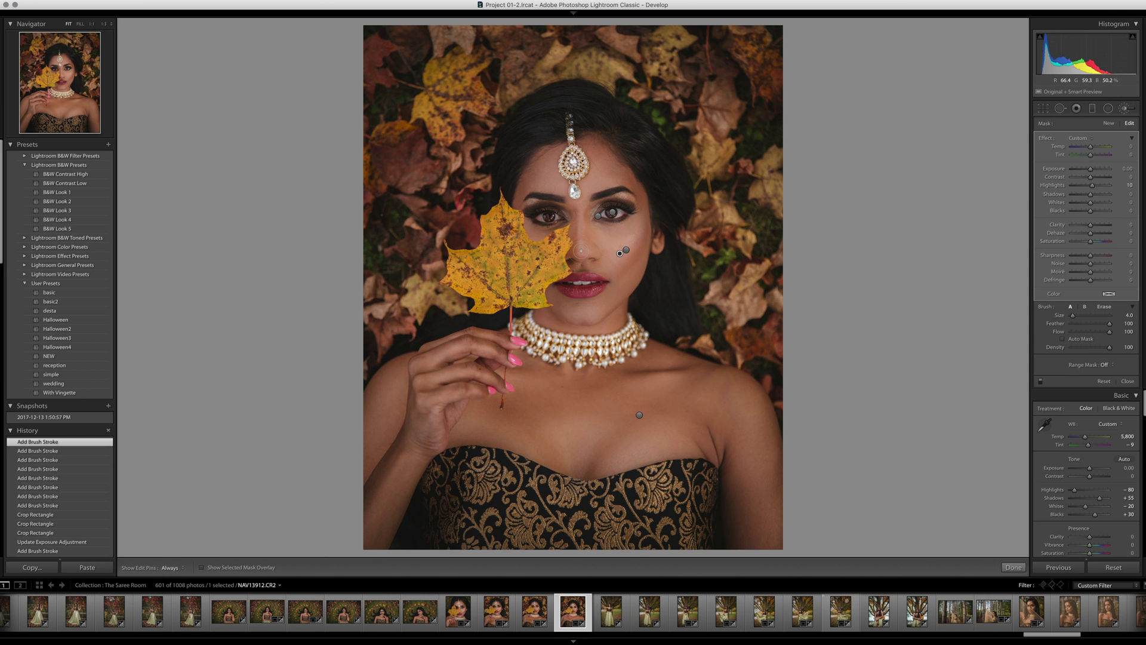
Inspect the face brush adjustments and compare the current edit with the saved snapshot
left_click(621, 252)
left_click(621, 252)
key("h")
left_click(625, 251)
key("h")
key("h")
key("h")
left_click(60, 417)
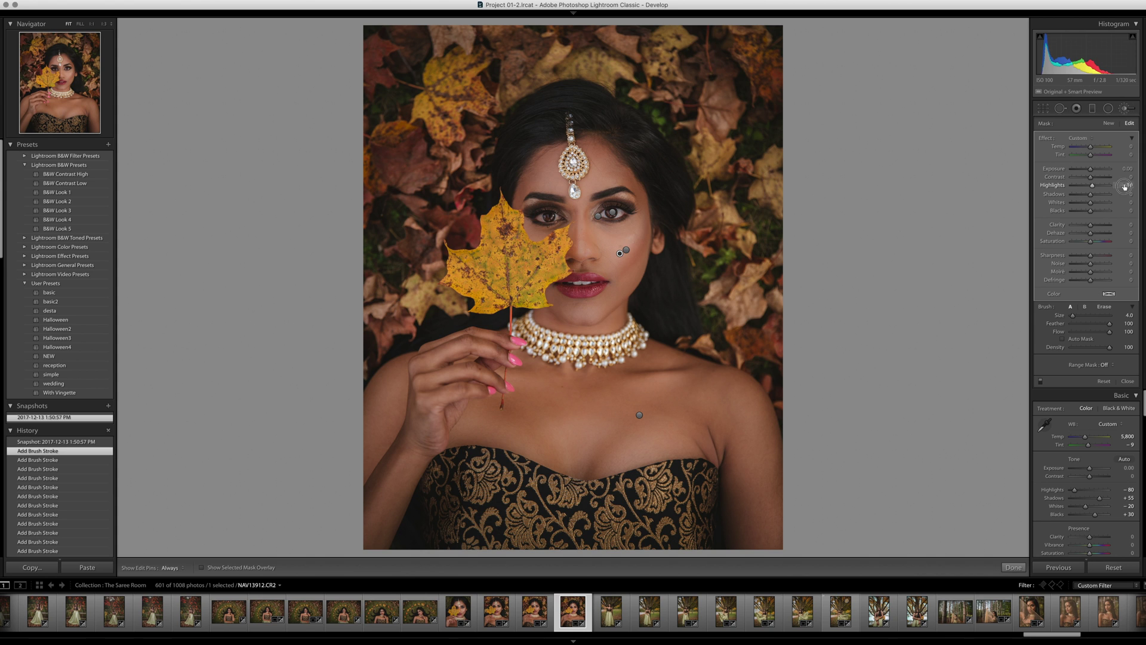
Set the face highlight brush's Highlights to 20
left_click(1128, 185)
type("20")
key("Return")
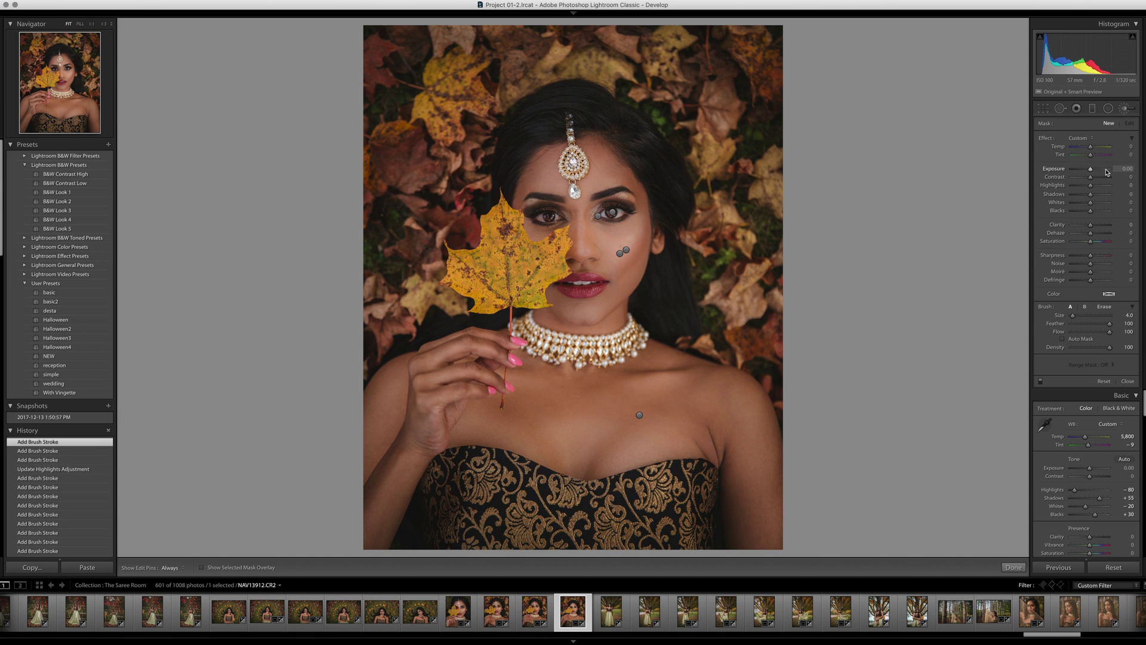
Brighten the upper cheek beneath the eye with a new brush at Exposure 0.10
key("Up")
left_click(632, 230)
left_click(634, 229)
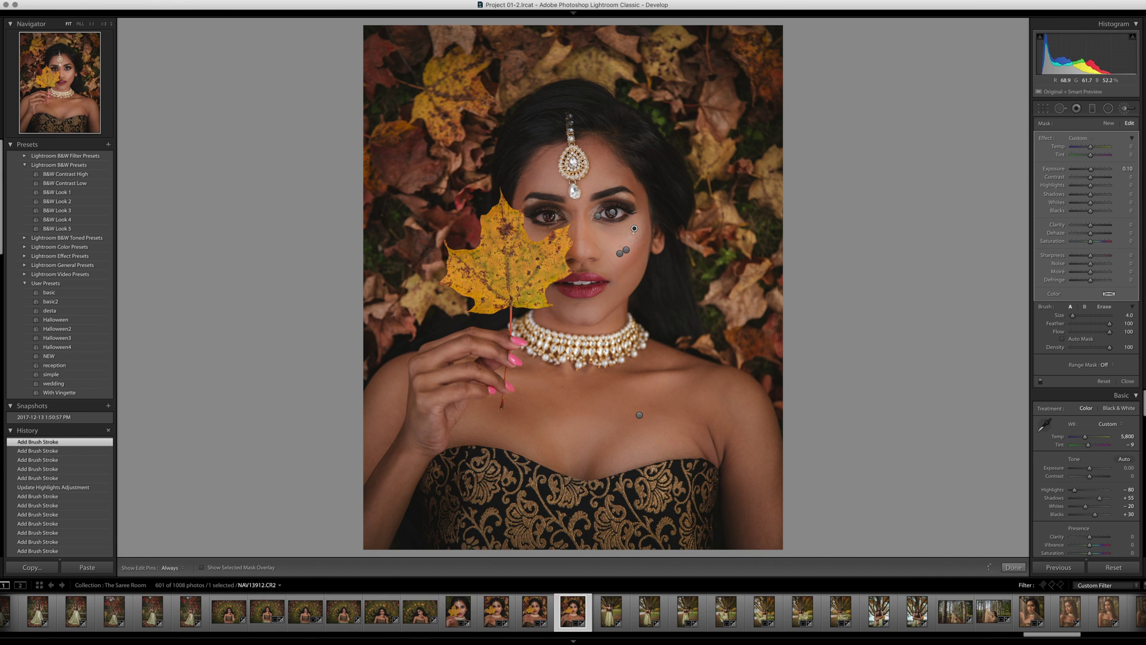
left_click(634, 229)
Erase parts of the skin-smoothing brush from the cheek toward the mouth
left_click(620, 253)
key("alt")
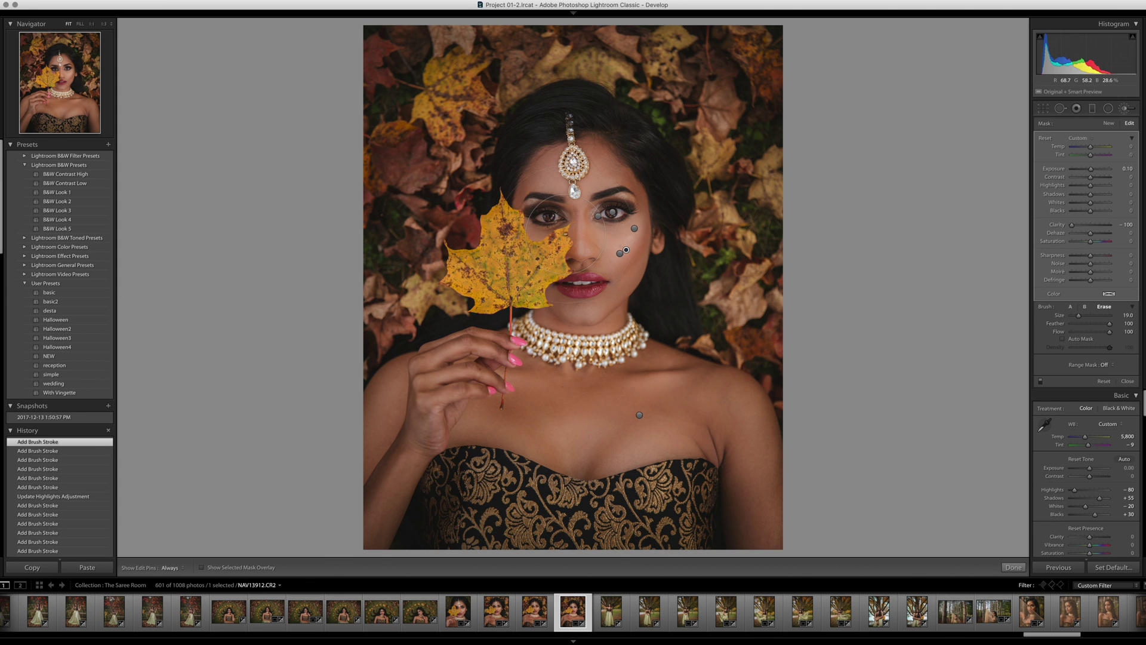
mouse_move(634, 228)
left_mouse_down()
mouse_move(566, 226)
mouse_move(558, 295)
left_mouse_up()
key("alt")
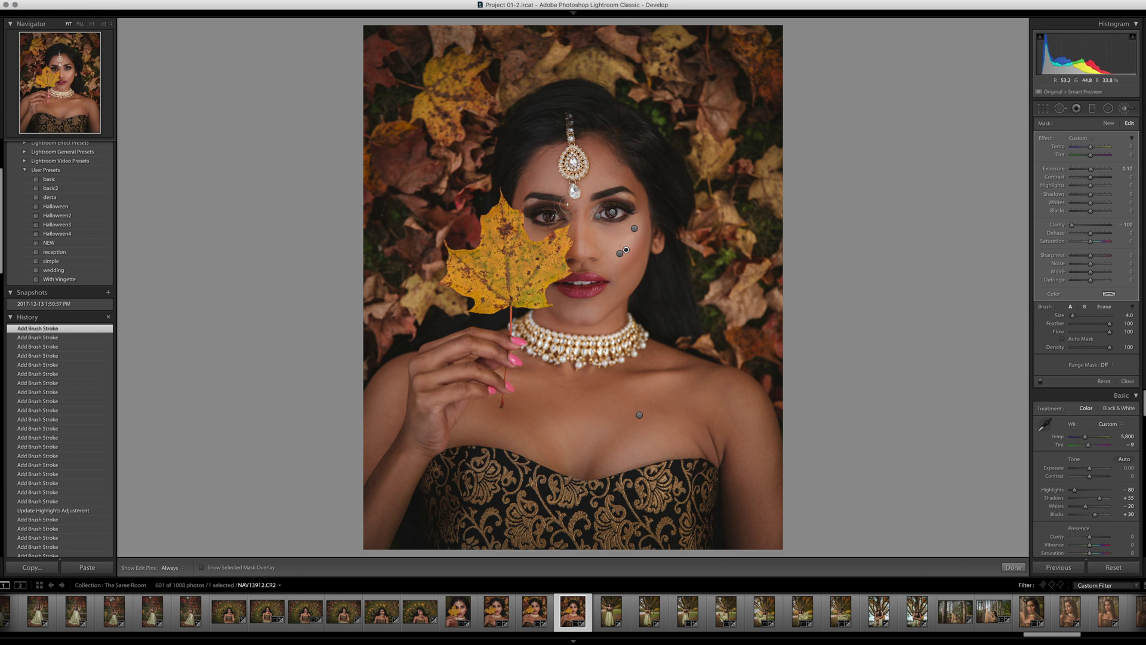
Refine the skin-smoothing brush's coverage on the nose bridge and around both eyes
key("alt")
left_click_drag(567, 210, 569, 212)
double_click(569, 212)
left_click(569, 212)
left_click_drag(599, 208, 621, 205)
left_click_drag(563, 208, 539, 206)
left_click(626, 206, "alt")
Readjust the Highlights of the face highlight brush and finish the brush adjustments
left_click(620, 253)
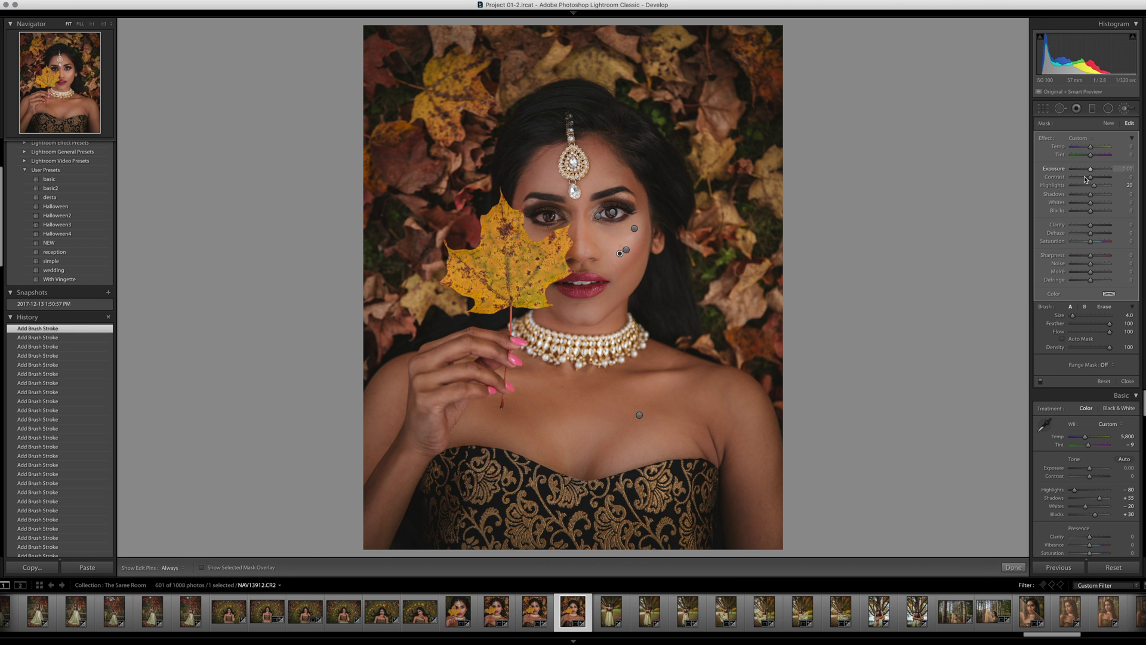
left_click(1128, 107)
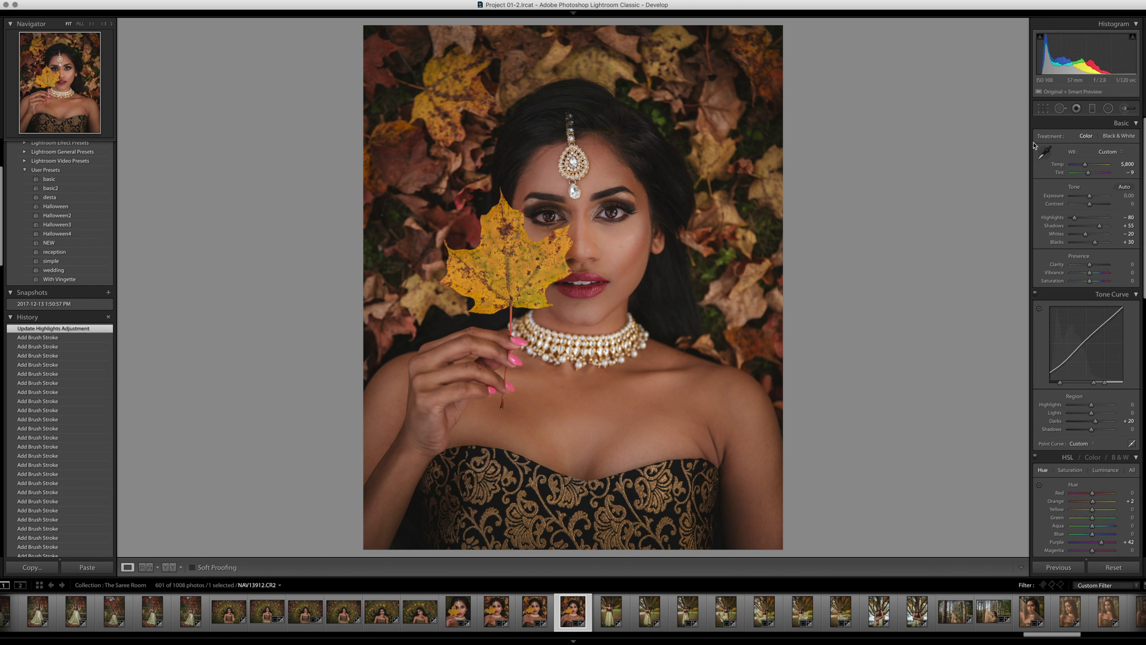